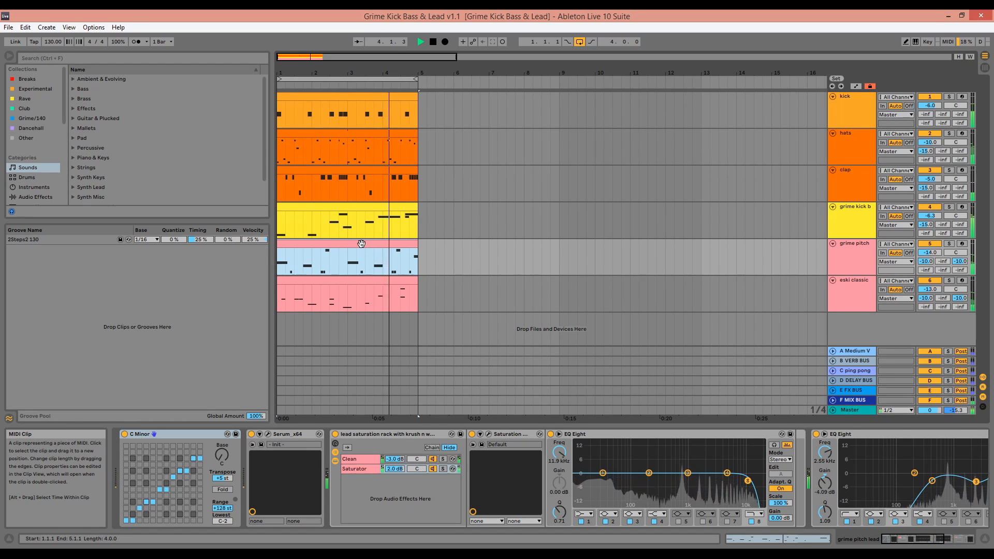
Audition the grime kick bass and grime pitch tracks one after the other in solo
key("space")
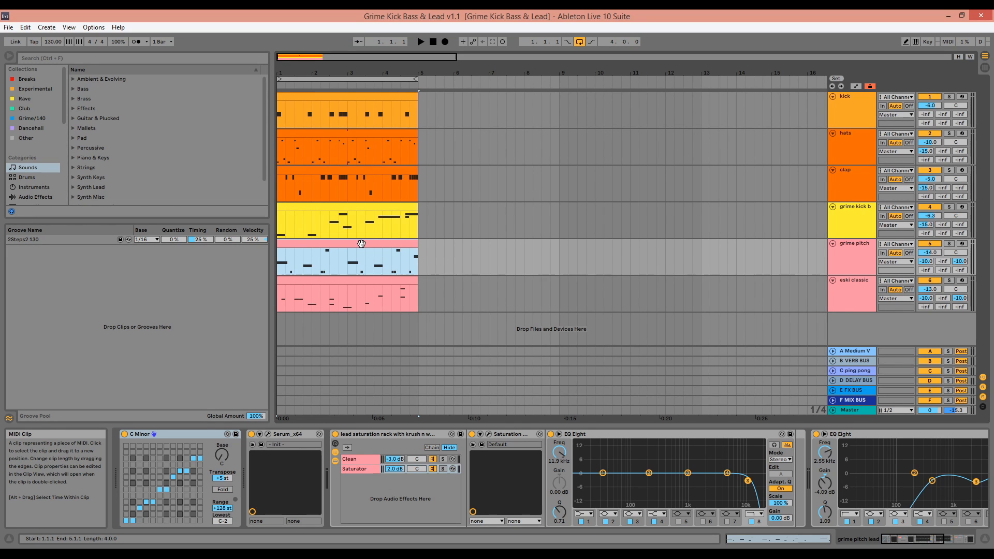
left_click(949, 207)
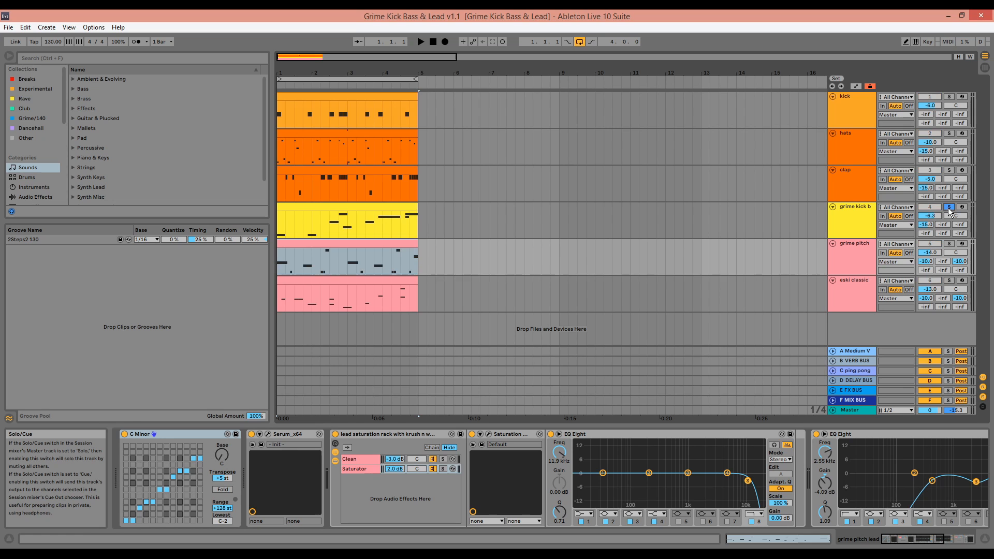
key("space")
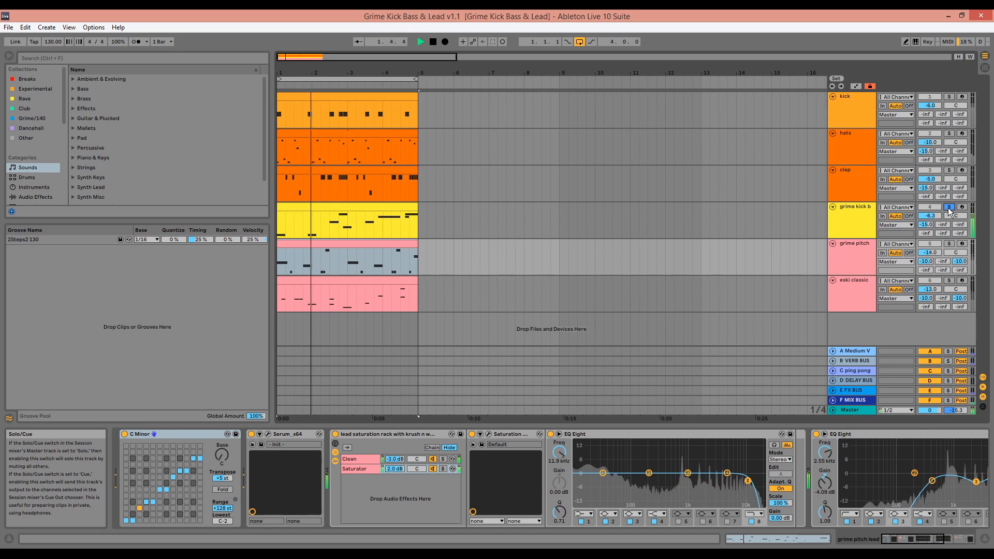
left_click(949, 243)
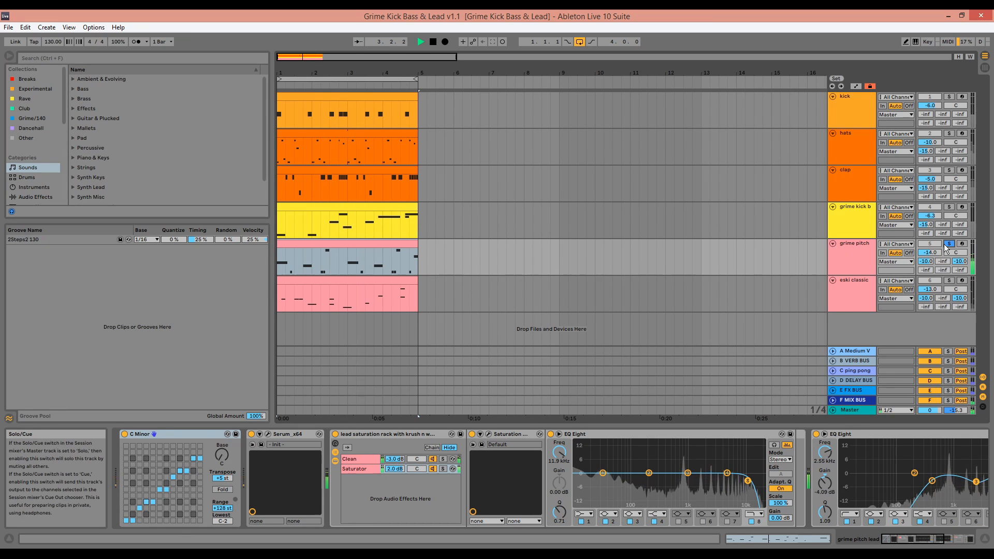
left_click(949, 244)
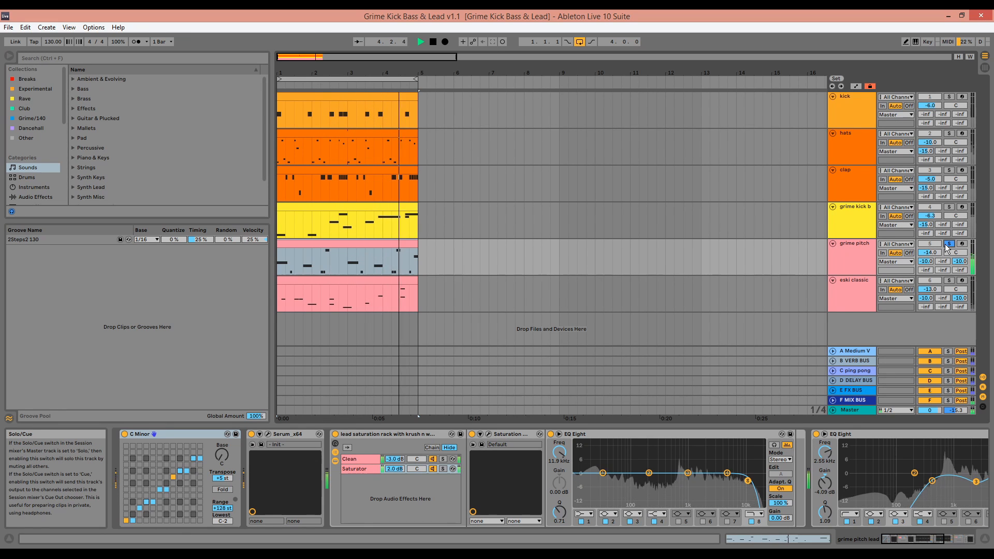
key("space")
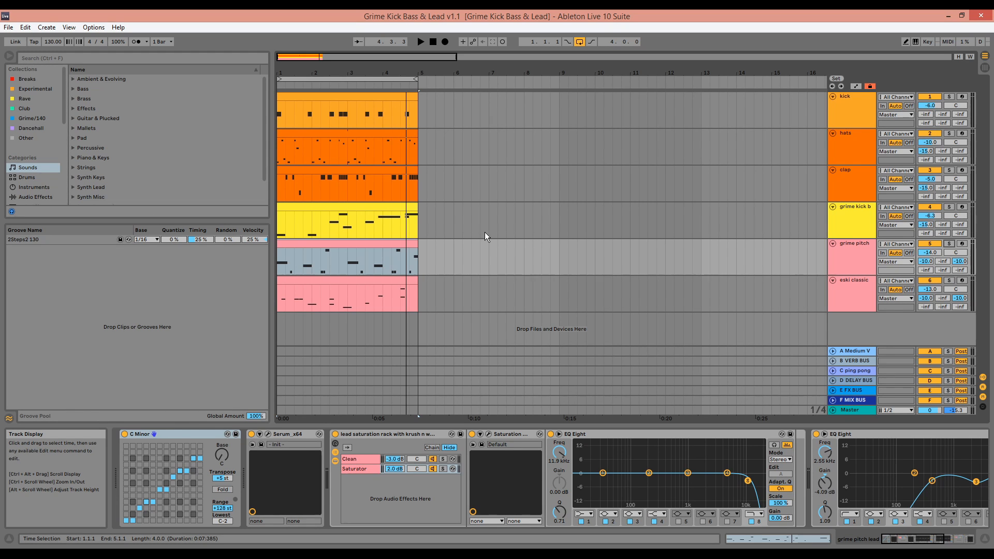
Insert a new MIDI track below the grime kick bass track and load the Serum_x64 plug-in onto it
left_click(507, 220)
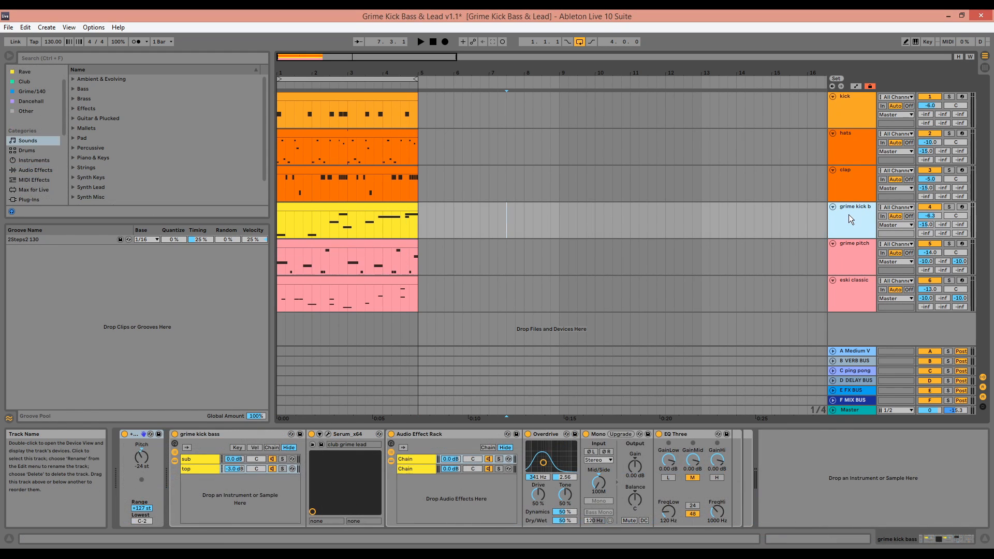
key("ctrl+shift+t")
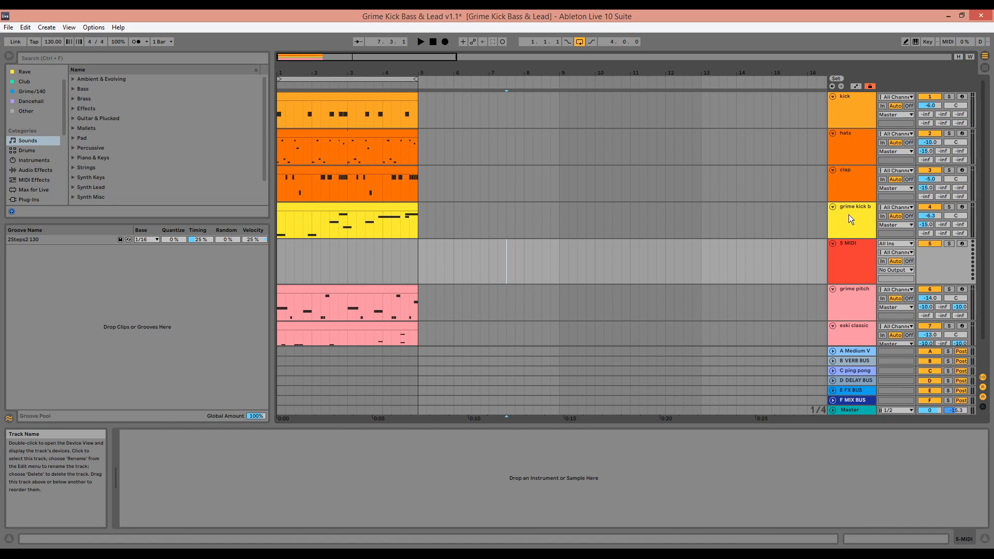
key("ctrl+f")
type("serum")
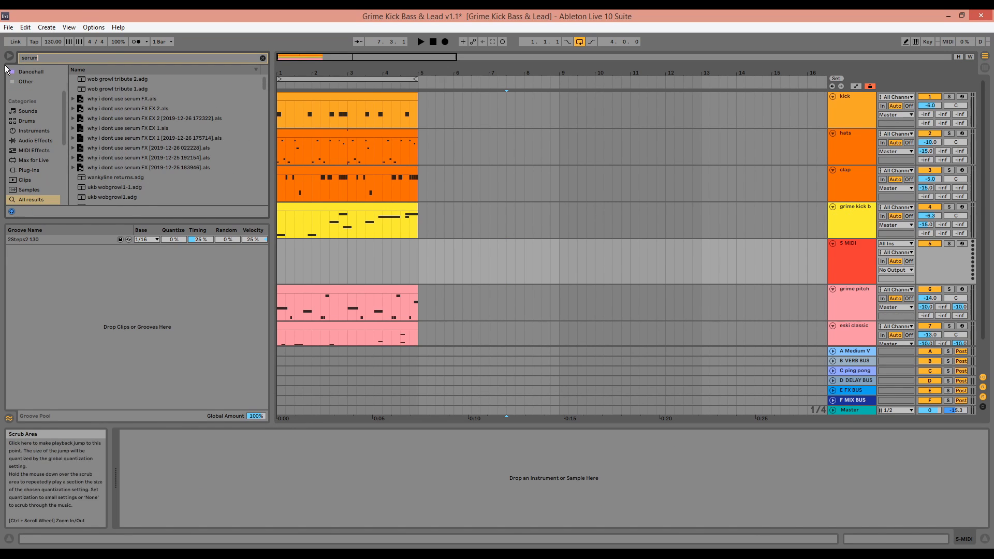
left_click(41, 170)
left_click_drag(95, 82, 365, 260)
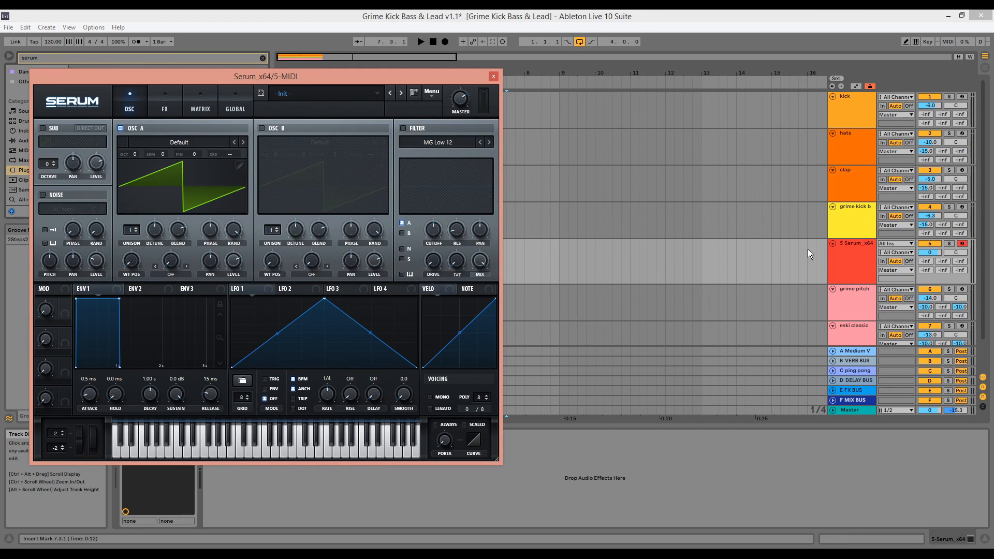
Set the new Serum track's volume to -10 dB and colour the track yellow
left_click(926, 253)
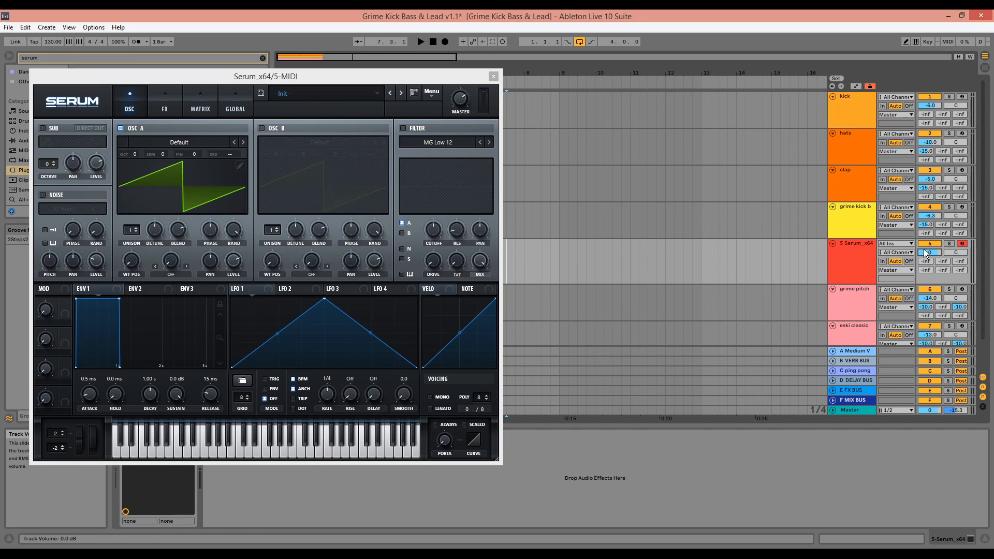
type("-10")
key("Return")
right_click(861, 262)
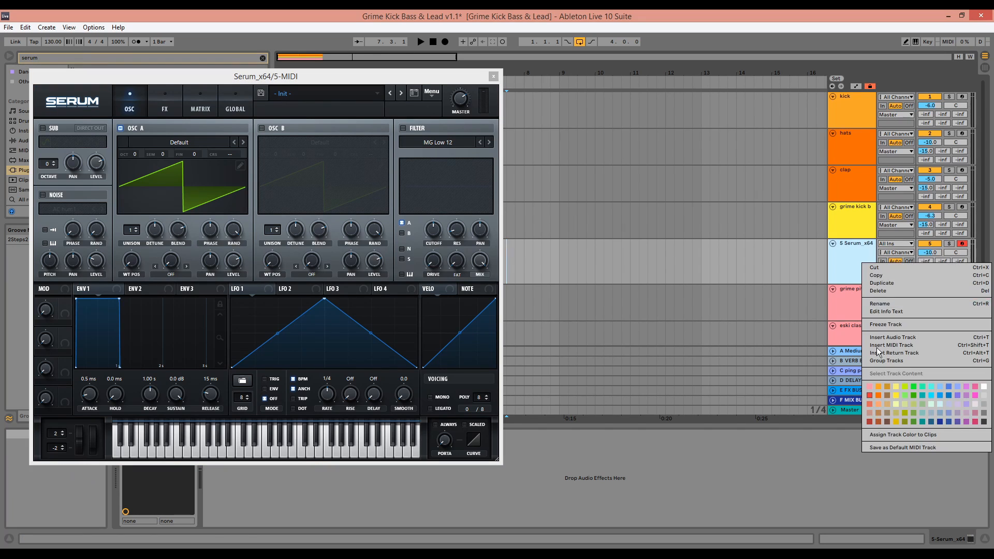
left_click(896, 393)
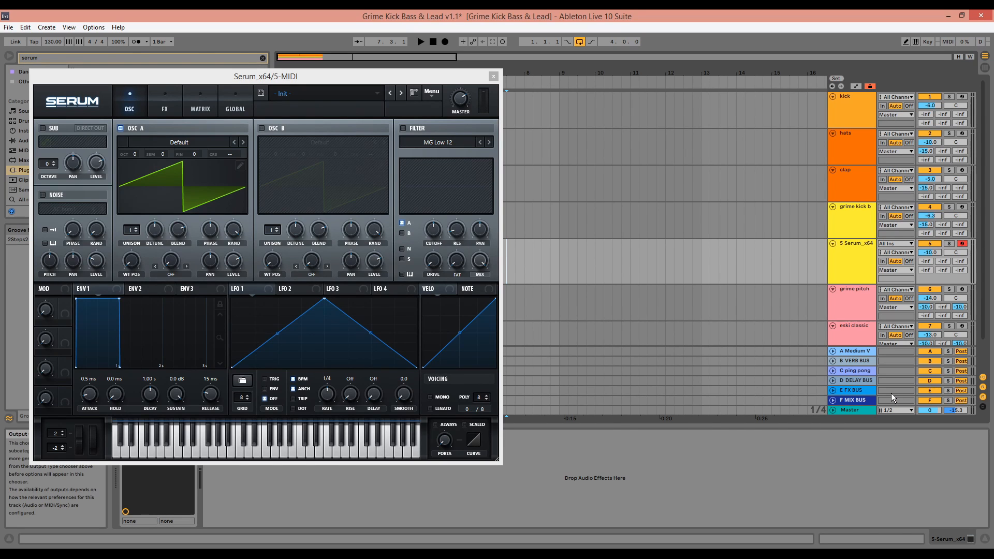
Rename the Serum track "Grime kick bass" and close the plug-in window
left_click(858, 247)
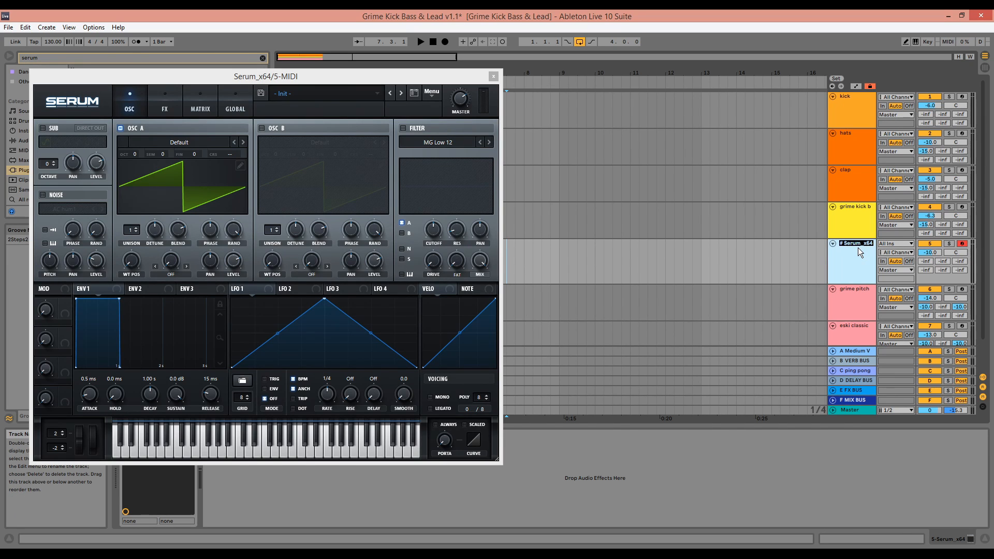
key("ctrl+r")
type("Grime kick bass")
key("Return")
left_click(494, 76)
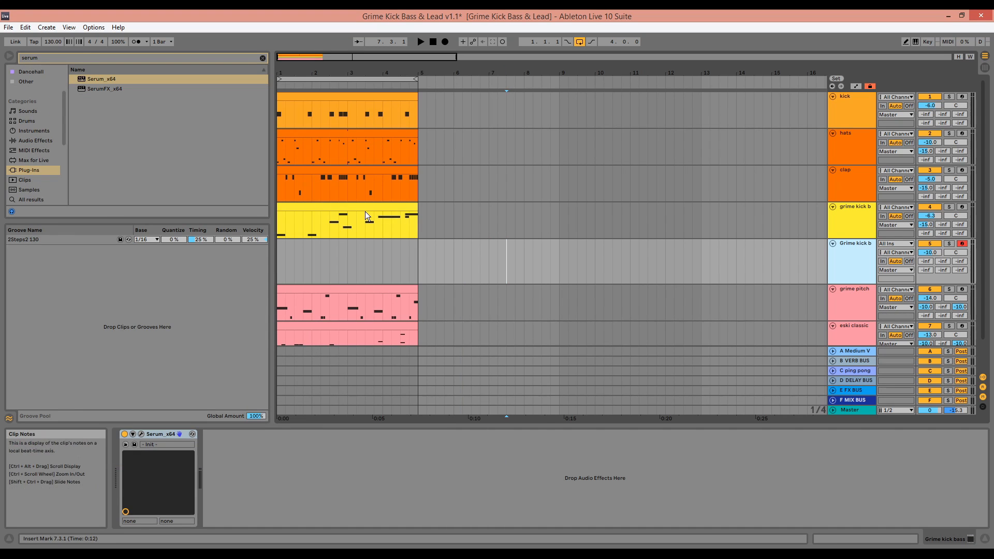
Move the bass MIDI clip from the old grime kick bass track to the new Serum track and delete the old track
left_click_drag(370, 206, 364, 247)
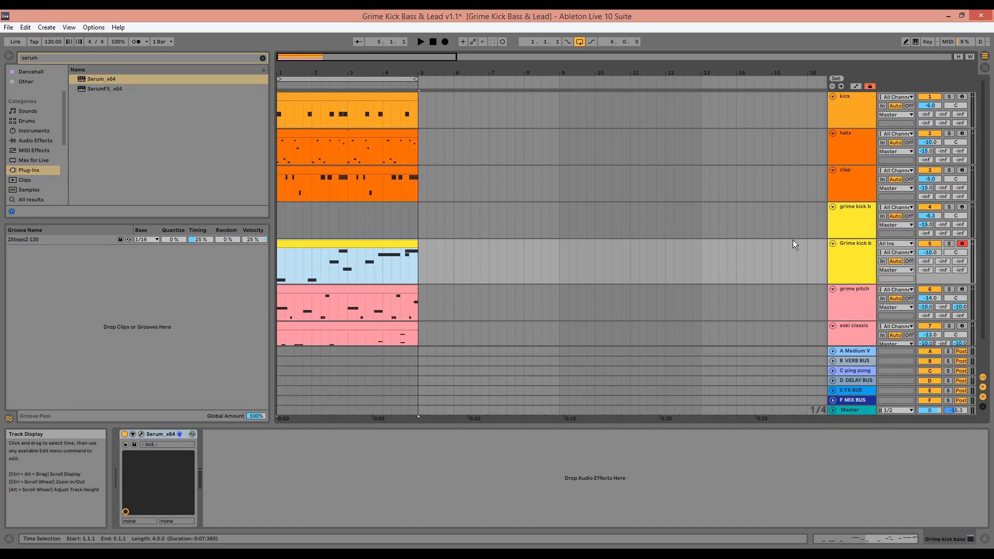
left_click(852, 221)
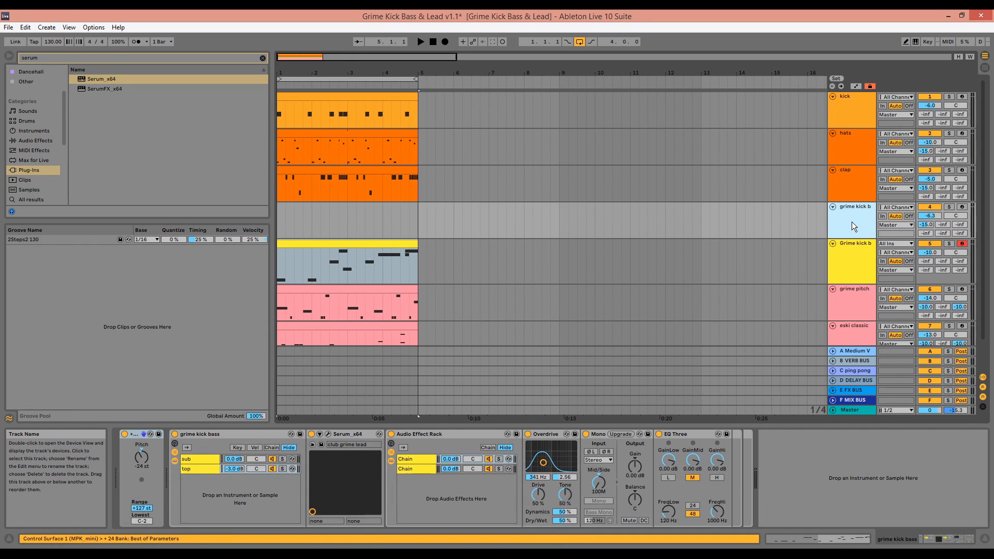
key("Delete")
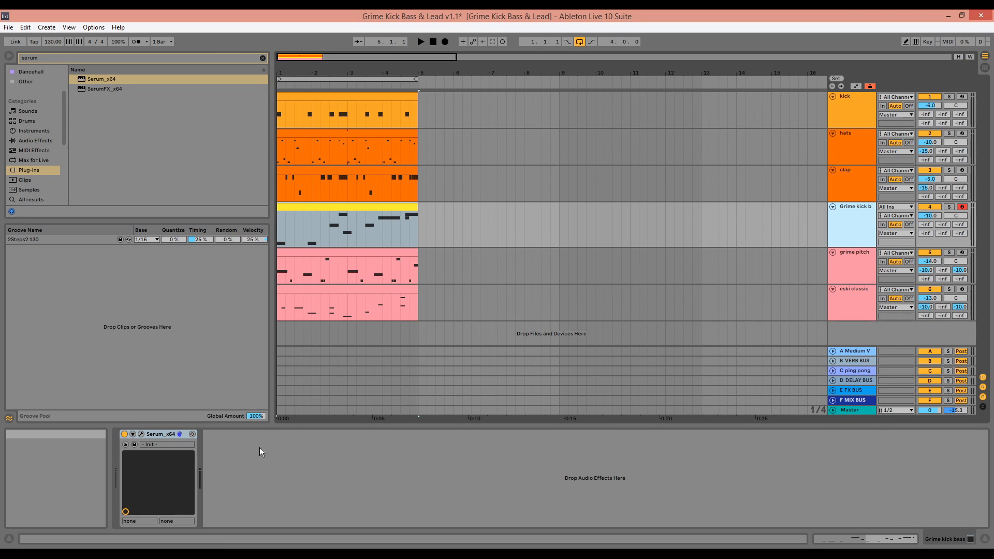
Solo the new bass track and set oscillator A's octave to -2 in its Serum instance
left_click(141, 434)
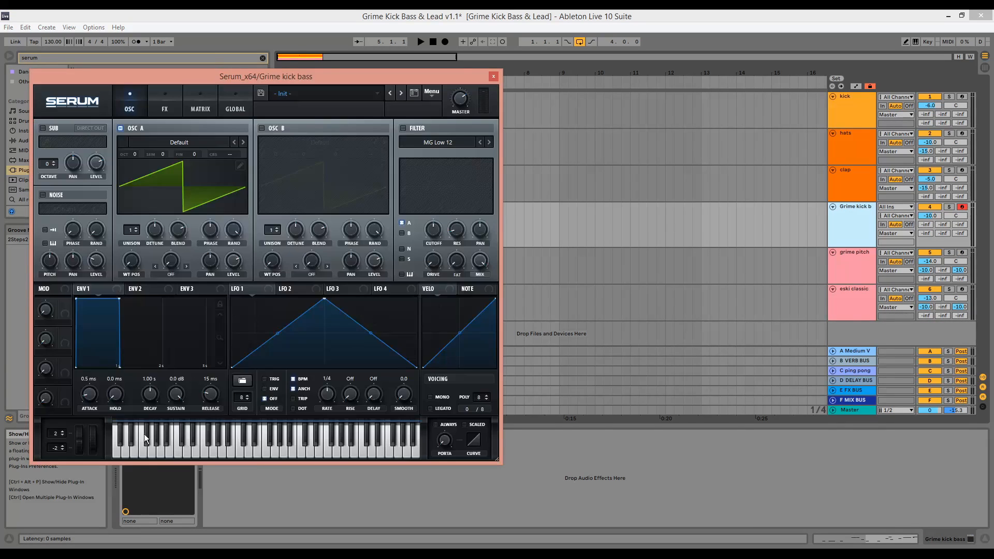
left_click(951, 207)
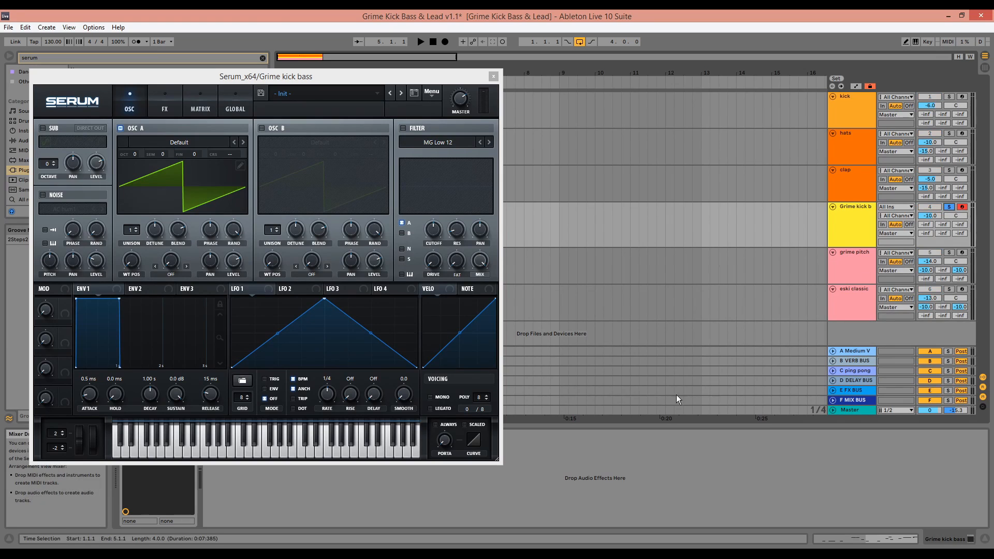
left_click(135, 154)
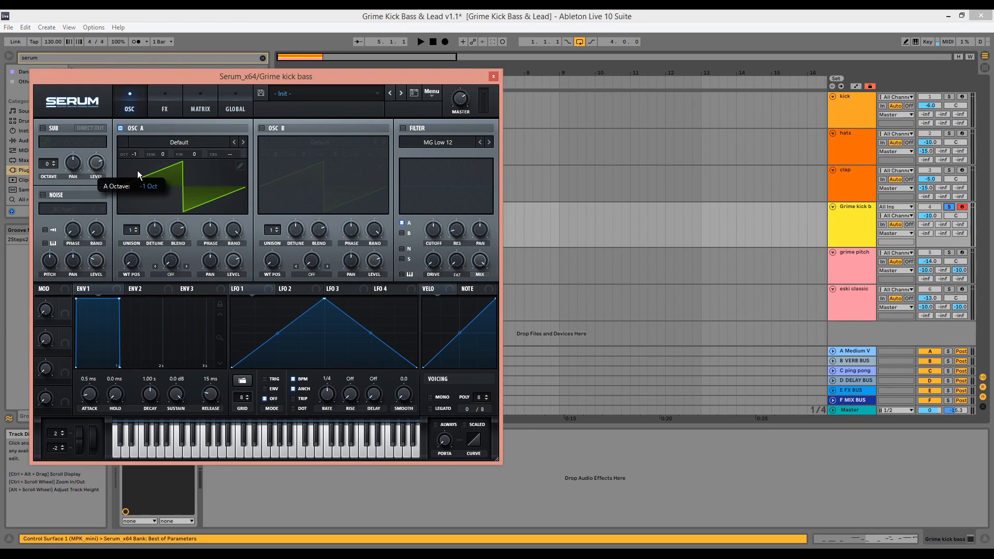
left_click_drag(139, 178, 139, 186)
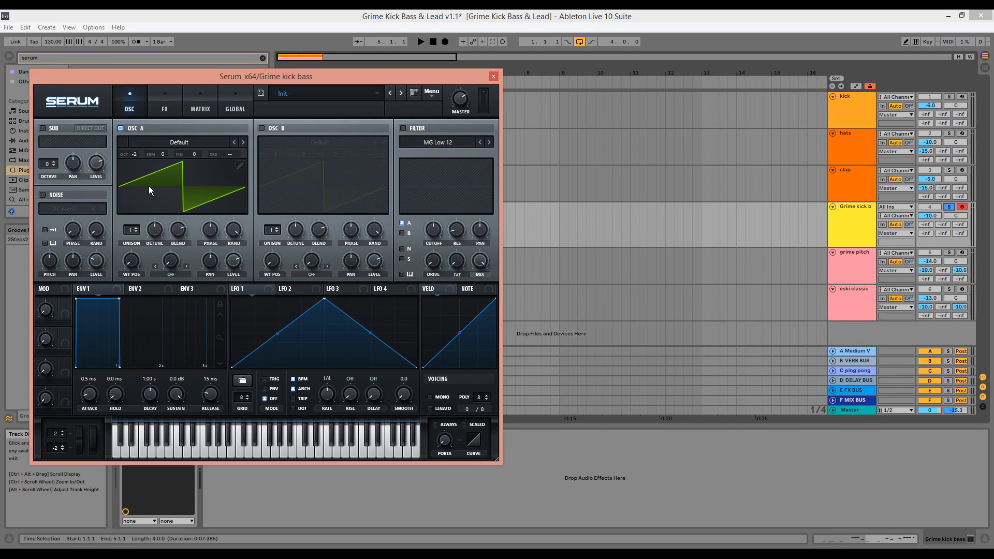
Load the analog wavetable Basic Mini into oscillator A and raise its wavetable position to a square-like shape
left_click(159, 142)
mouse_move(169, 154)
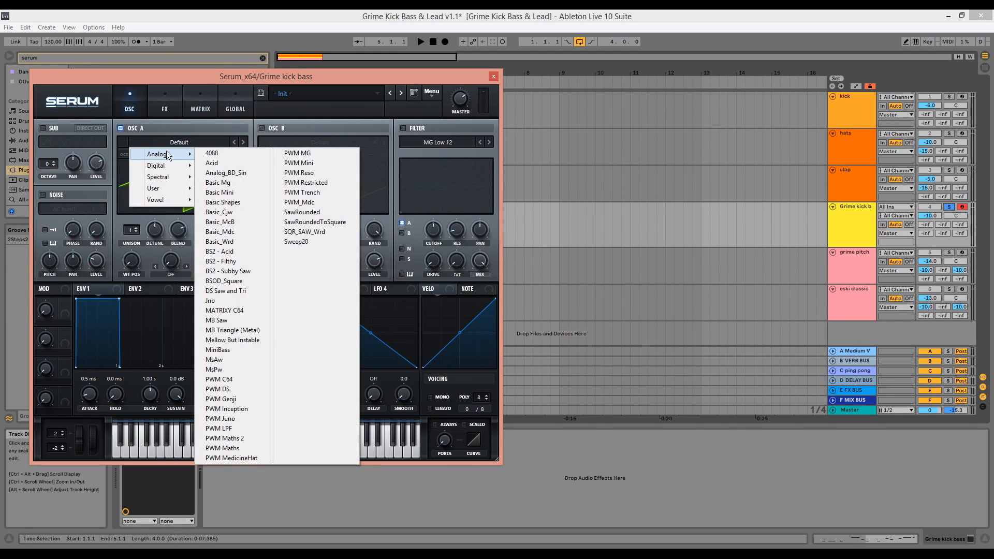
left_click(233, 193)
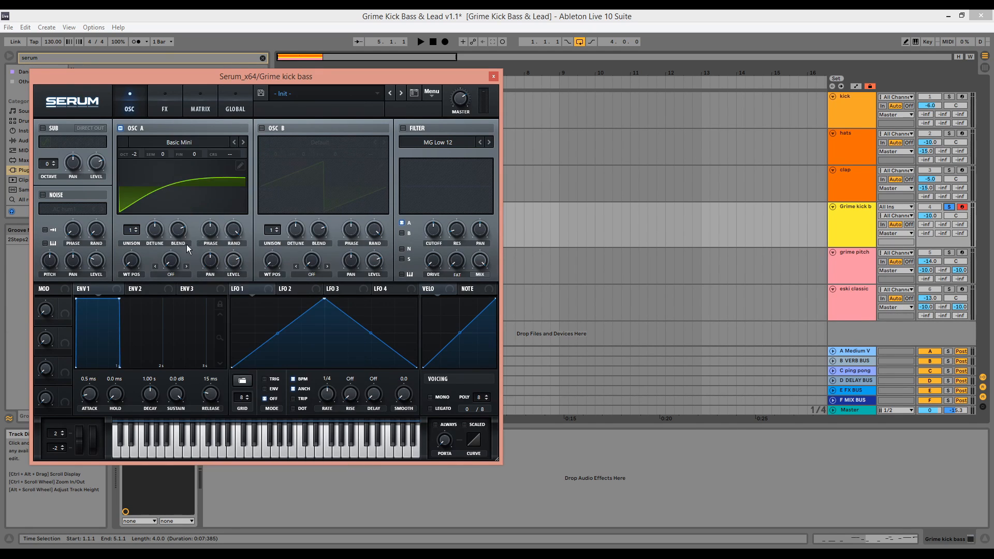
left_click_drag(134, 264, 149, 213)
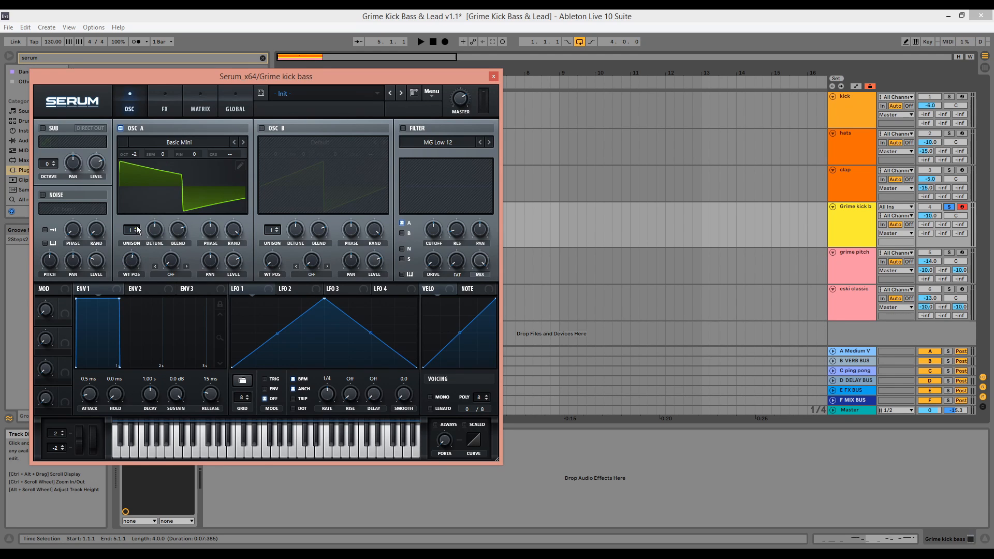
Set oscillator A's unison to 7 voices and play the bass line to hear it
left_click_drag(137, 229, 144, 189)
key("space")
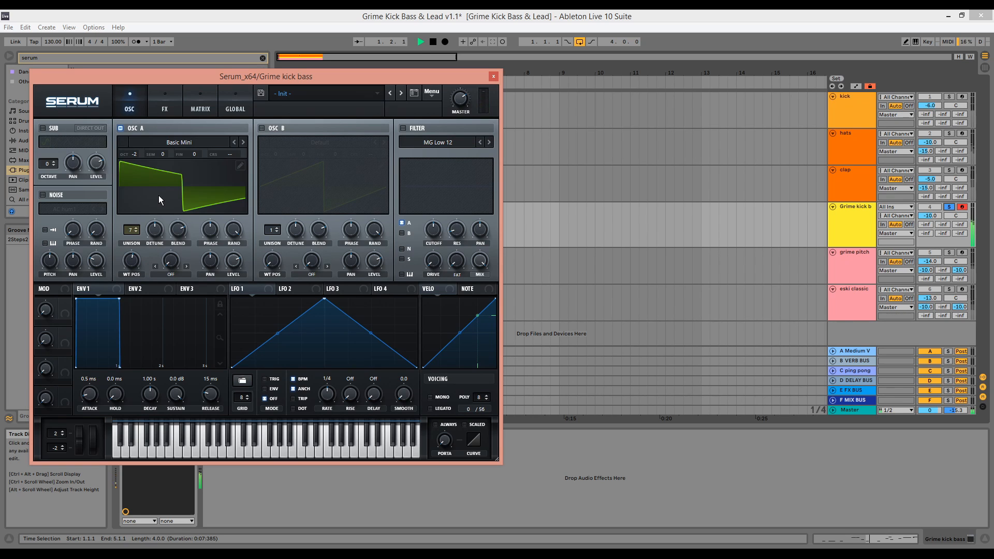
key("space")
Make the Serum voicing mono and add a slight always-on portamento while listening to the bass line
left_click(430, 397)
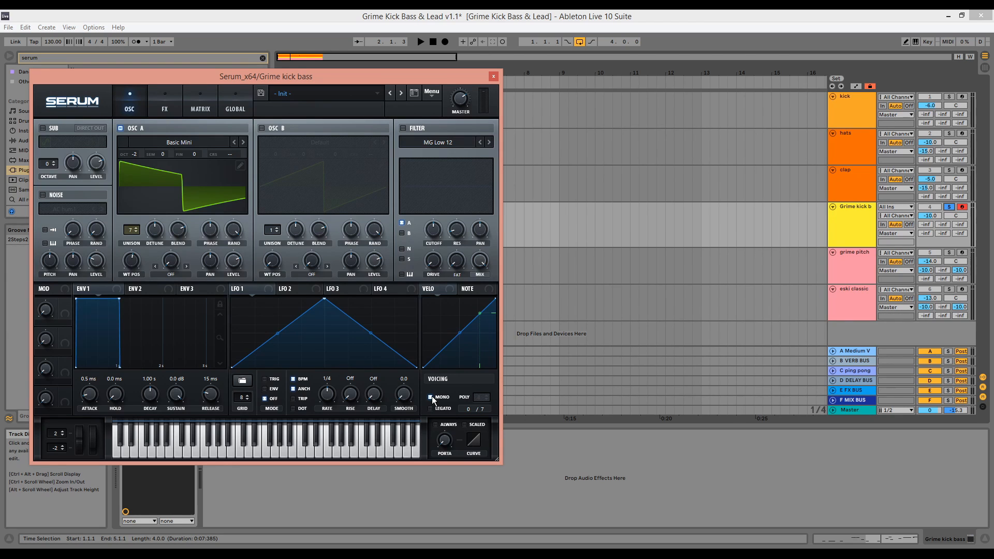
key("space")
left_click(435, 424)
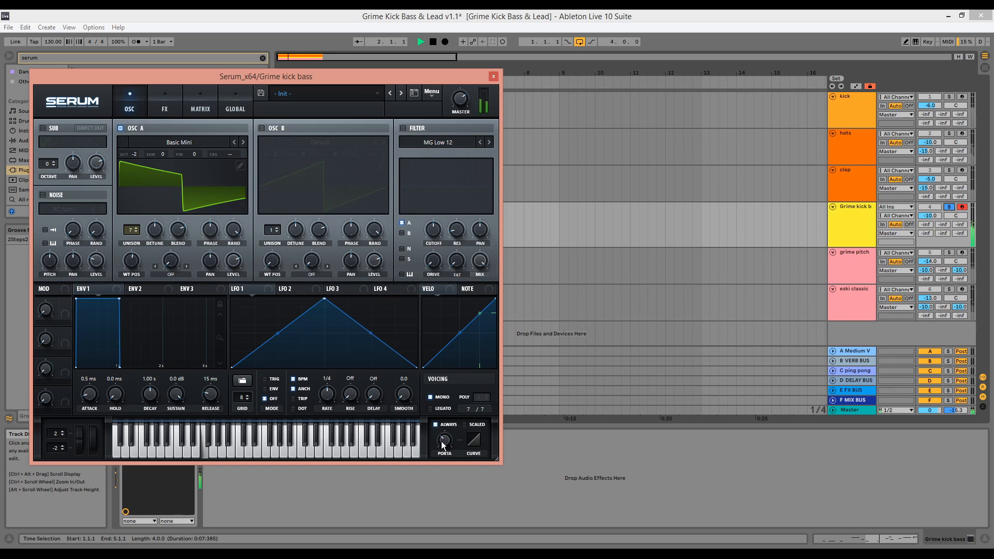
left_click_drag(444, 452, 444, 448)
key("space")
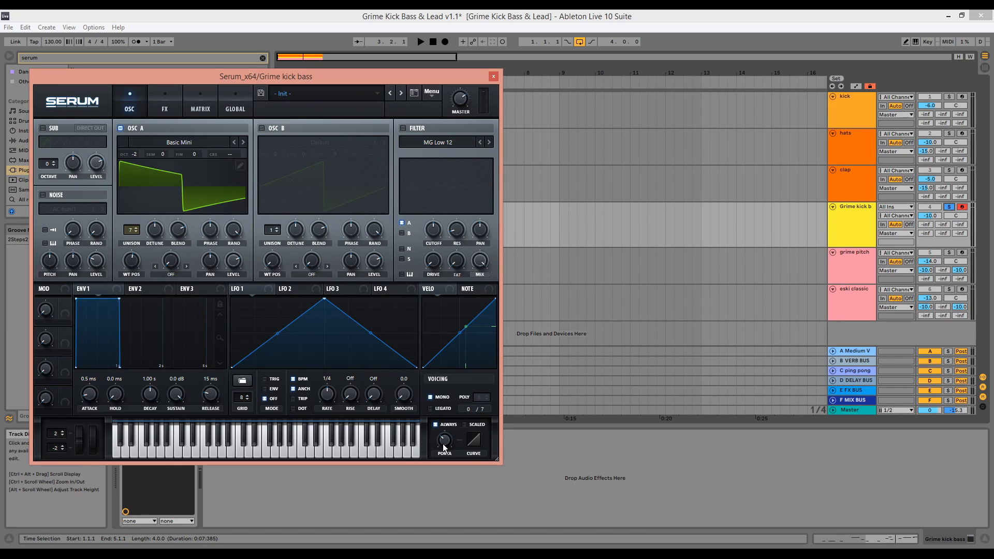
Set envelope 1's attack to 2.4 ms and its release to 29 ms, playing the bass line to check the sound
left_click_drag(219, 397, 218, 394)
key("space")
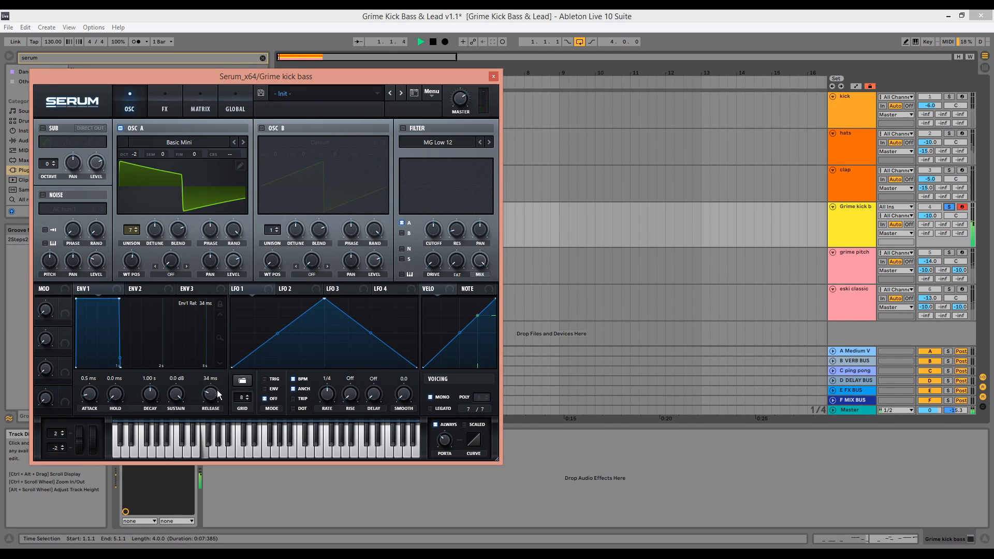
left_click_drag(90, 396, 89, 393)
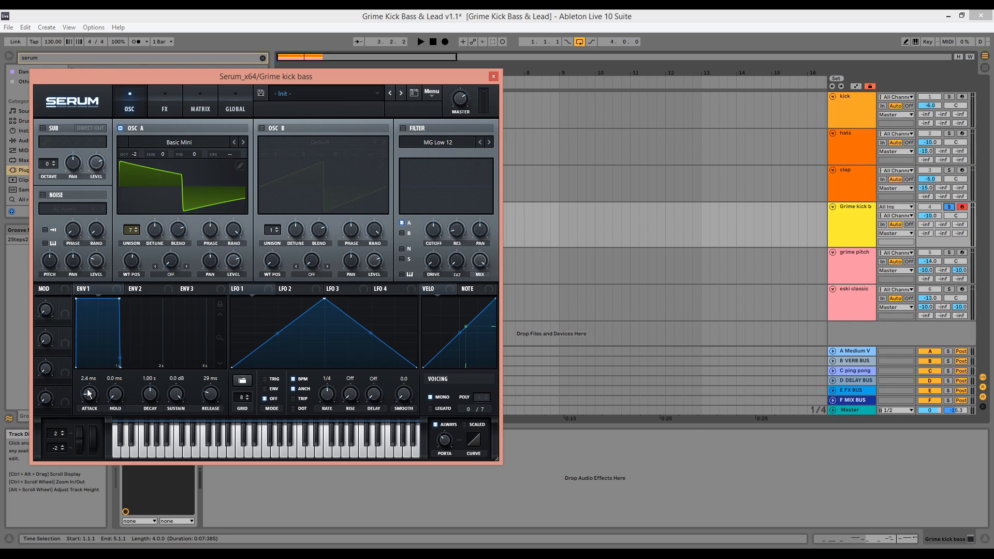
Choose LFO 1 as the first modulation matrix source and reshape it in envelope mode into a straight descending ramp
left_click(200, 110)
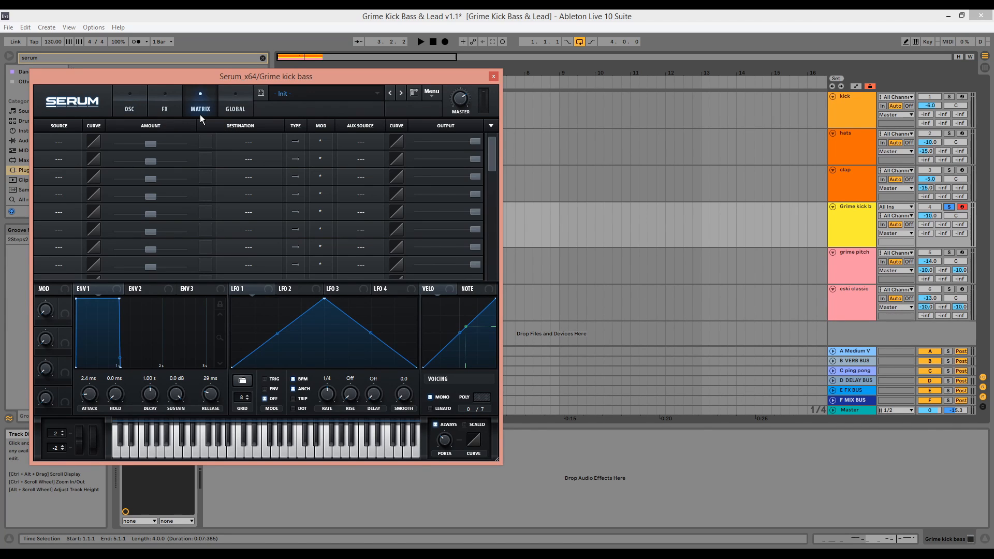
left_click(48, 142)
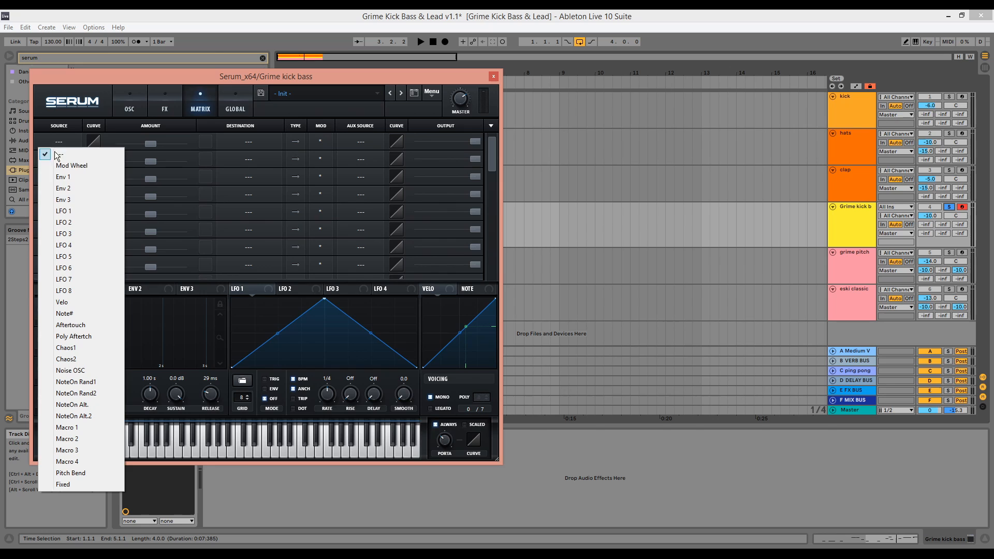
left_click(70, 211)
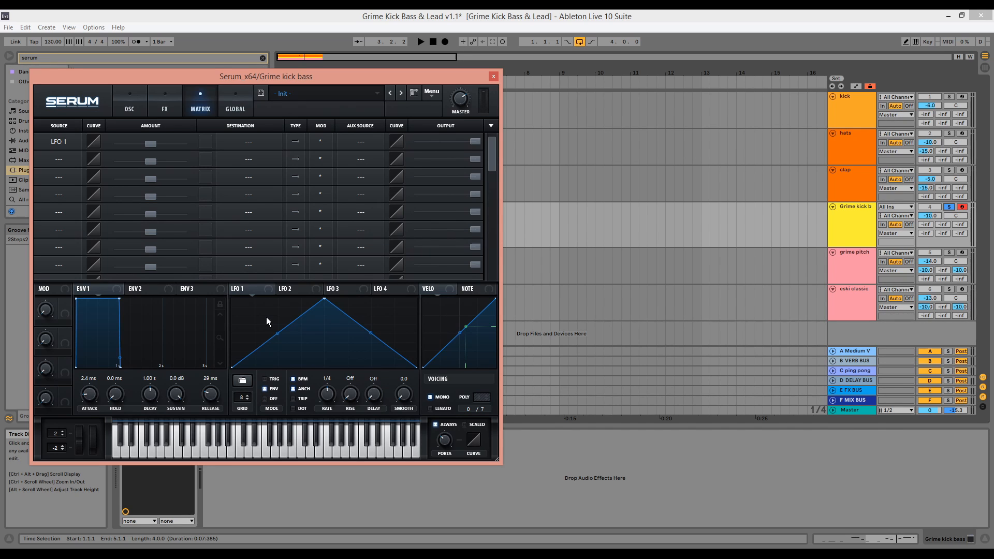
left_click_drag(325, 300, 211, 282)
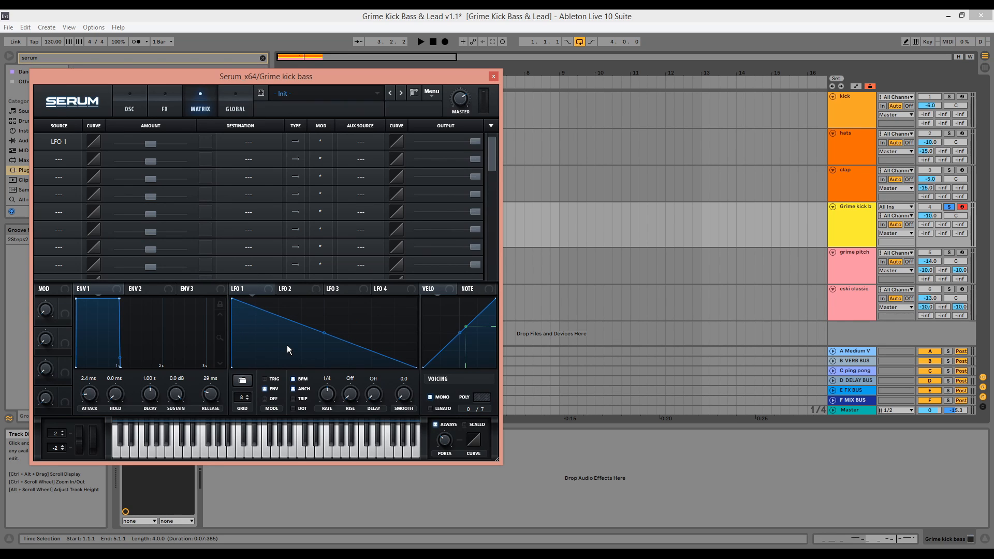
Route LFO 1 to Mast.Tun in the modulation matrix with a small positive amount, adjusting it by ear while the bass line plays
left_click(247, 144)
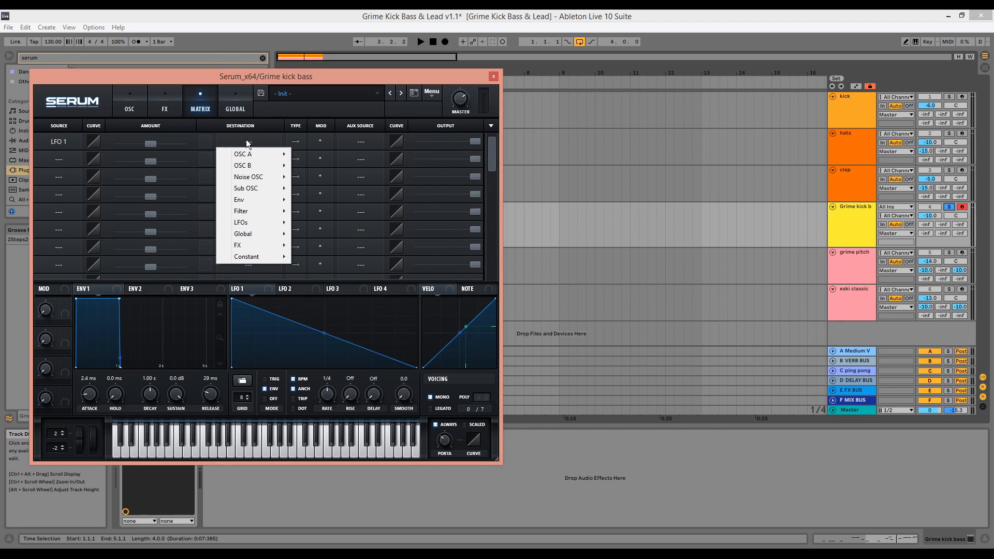
mouse_move(271, 234)
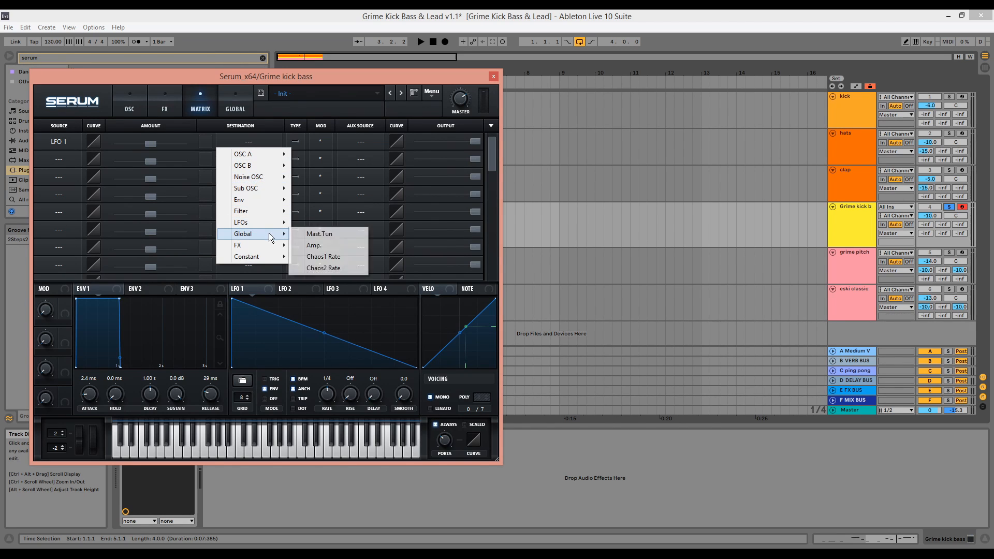
left_click(305, 234)
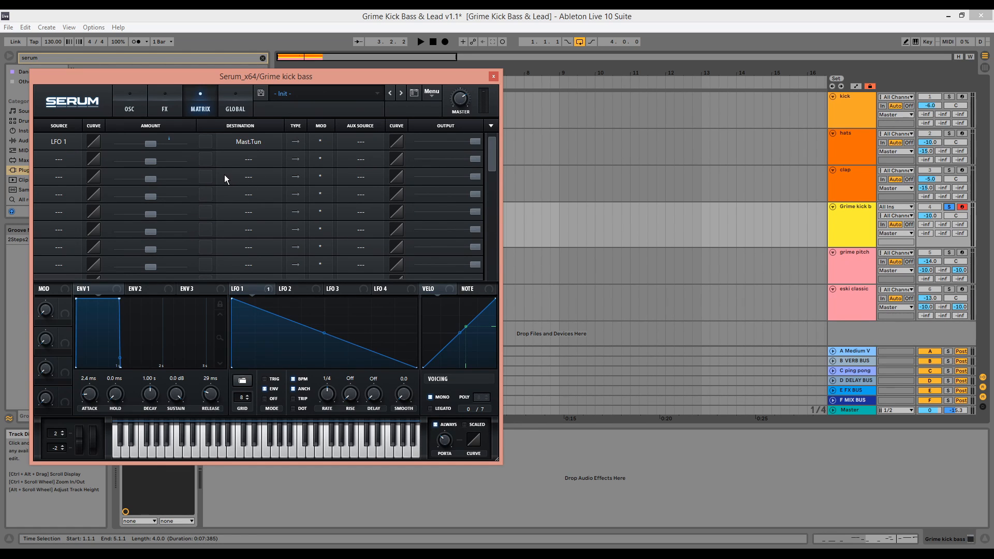
key("space")
left_click_drag(154, 145, 160, 146)
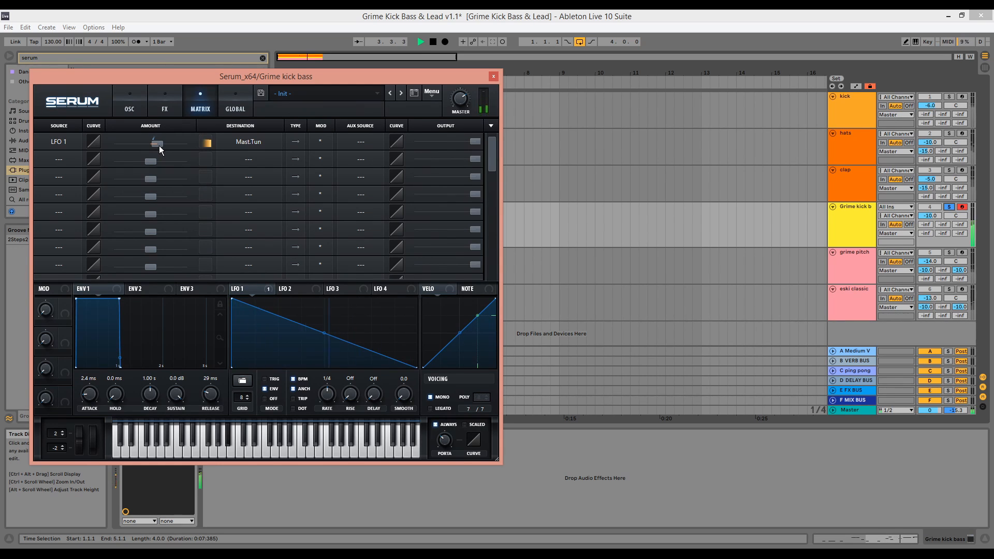
key("space")
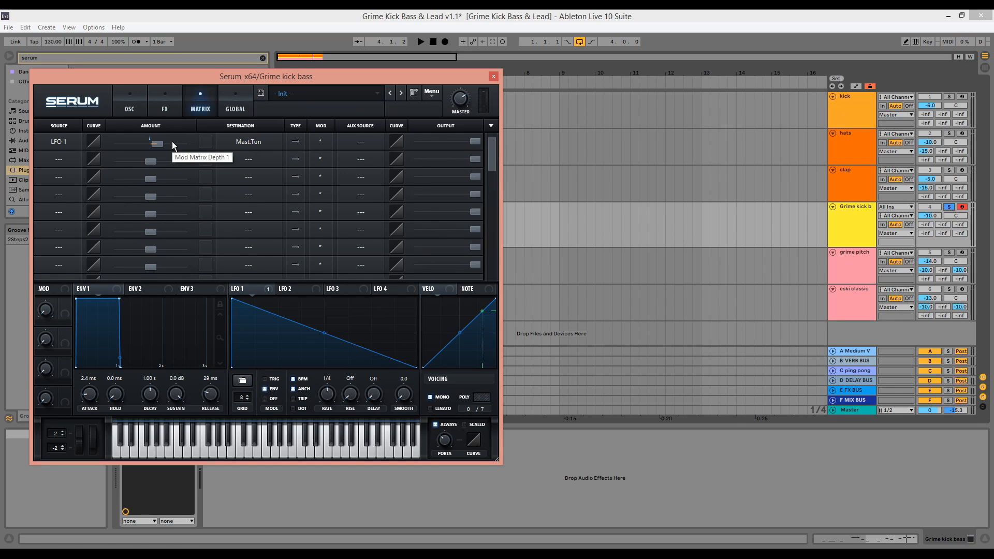
key("space")
mouse_move(156, 144)
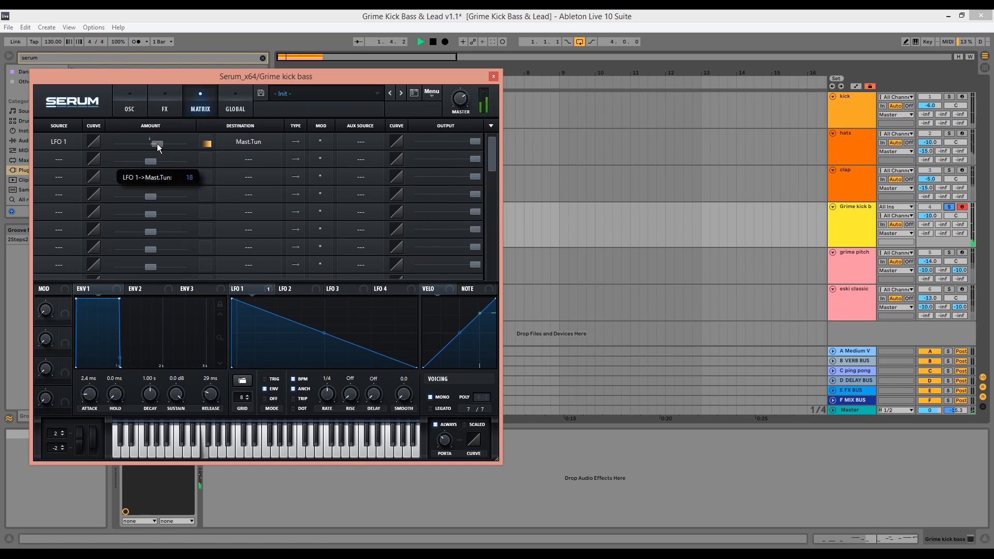
left_click_drag(157, 144, 154, 144)
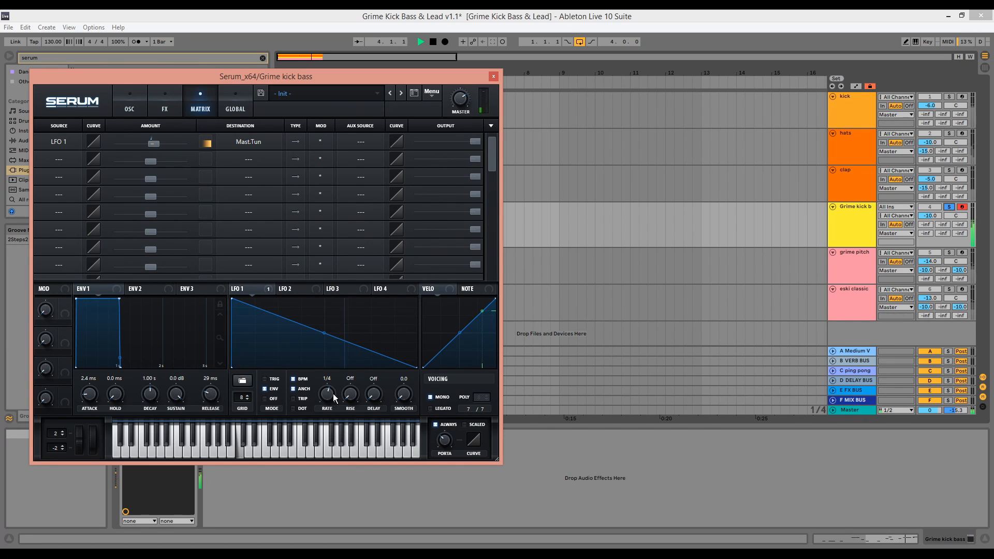
Set LFO 1's rate to 1/32 and bend its descending ramp into a concave curve while the bass line plays
left_click_drag(333, 392, 324, 343)
left_click_drag(332, 392, 324, 350)
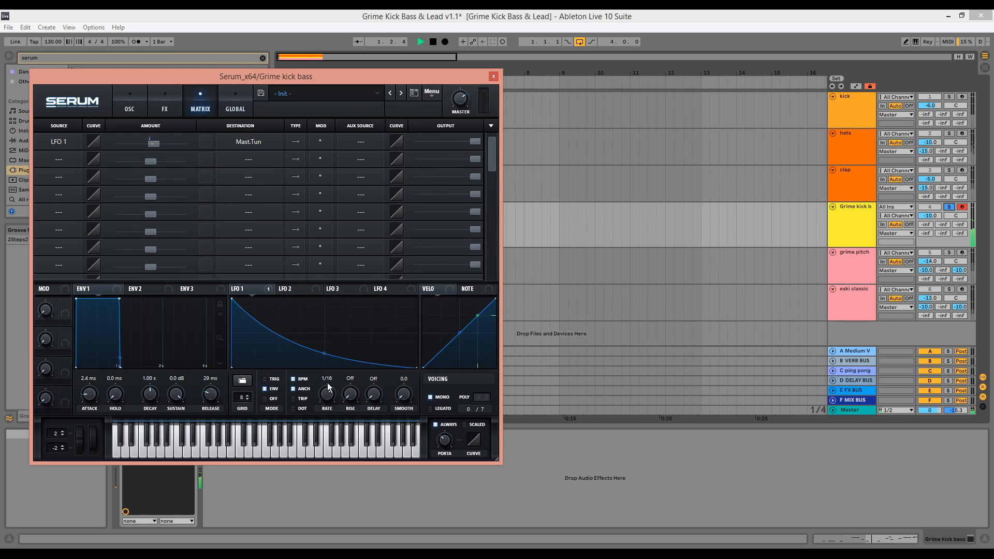
left_click_drag(329, 391, 325, 353)
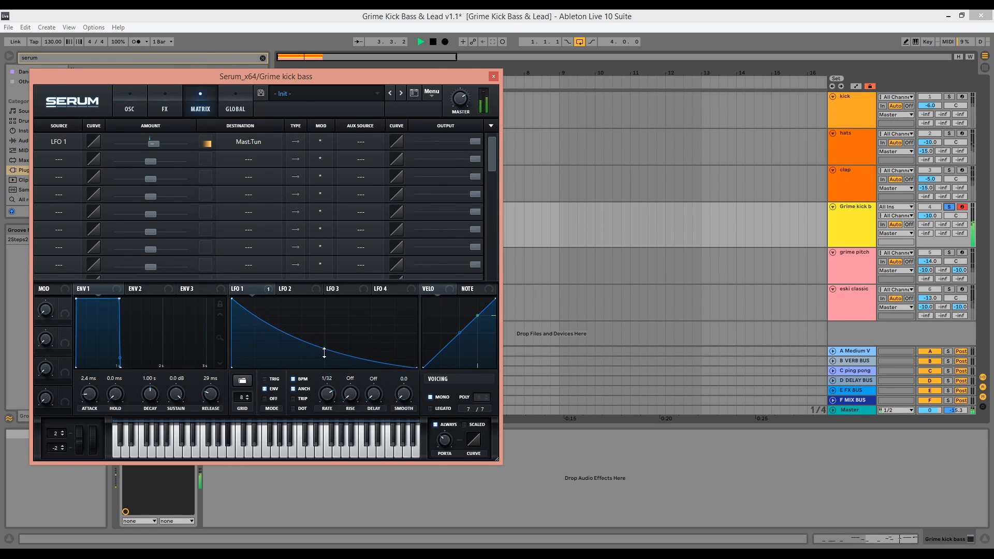
key("space")
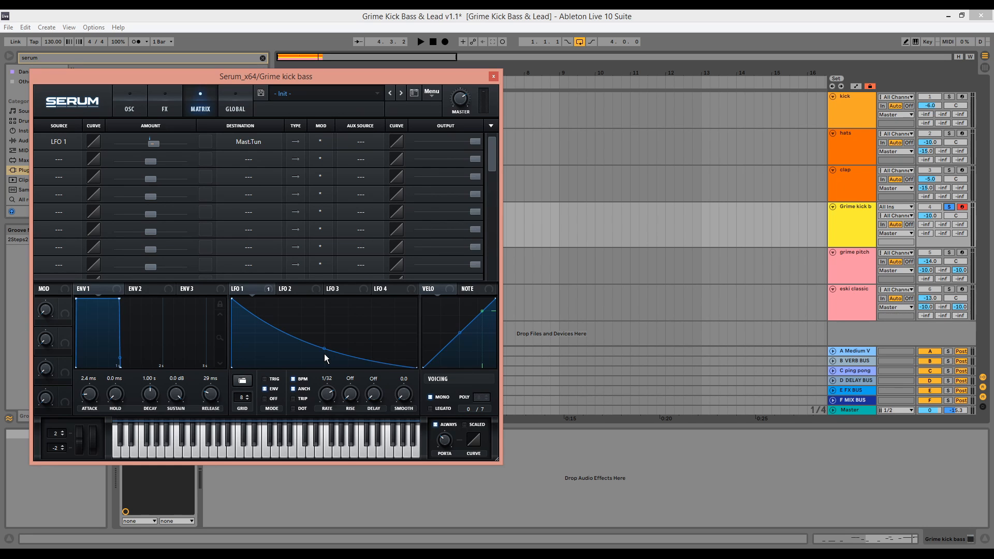
Turn on legato in the Serum voicing and enable the MG Low 12 filter on oscillator A
left_click(430, 409)
left_click(135, 110)
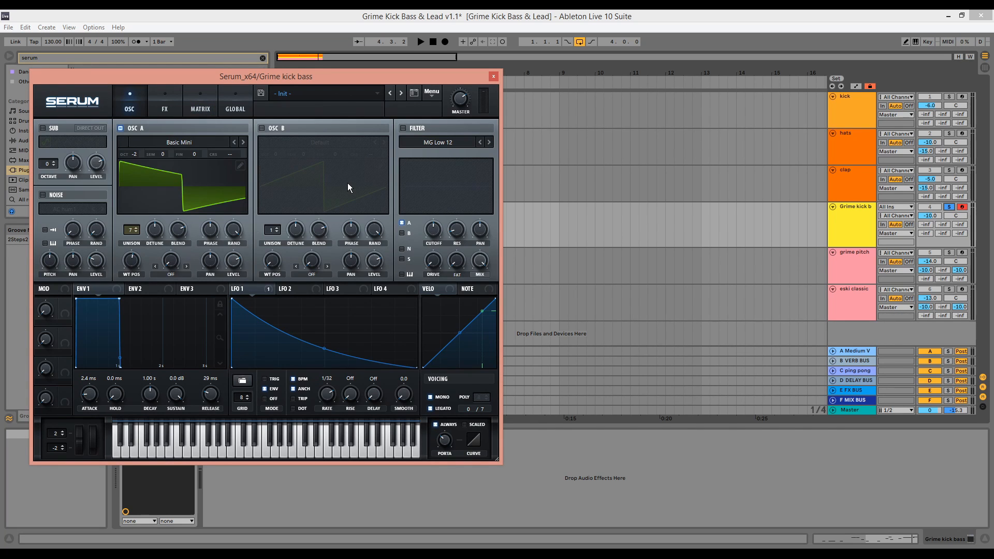
left_click(409, 127)
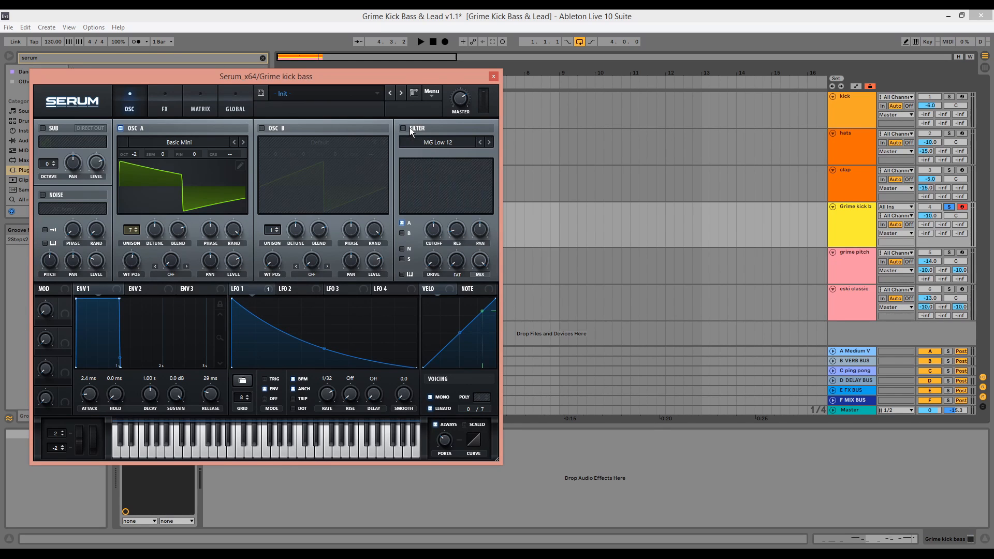
Shape LFO 2 into a straight rising ramp, raise the filter cutoff and modulate it with LFO 2 by about -57
left_click(296, 289)
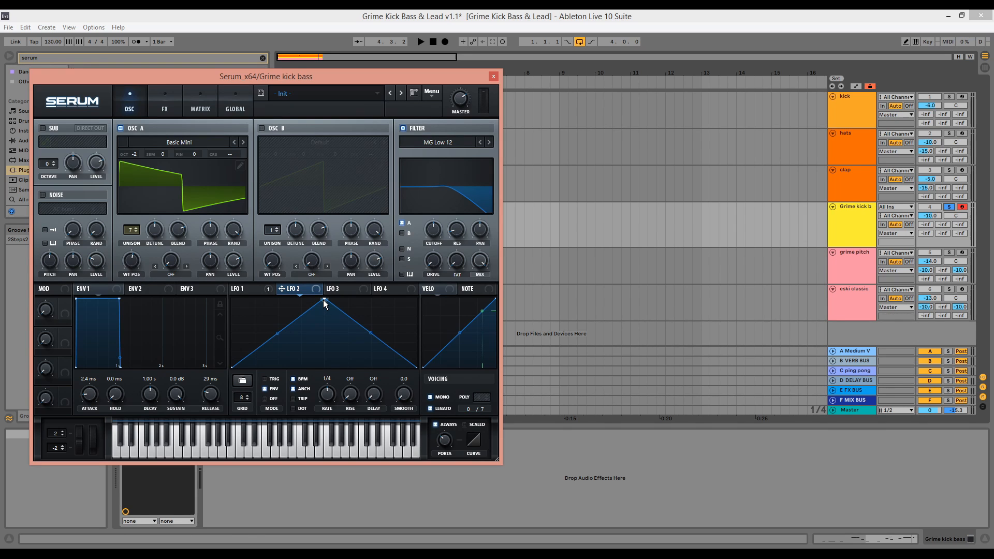
left_click_drag(323, 300, 416, 299)
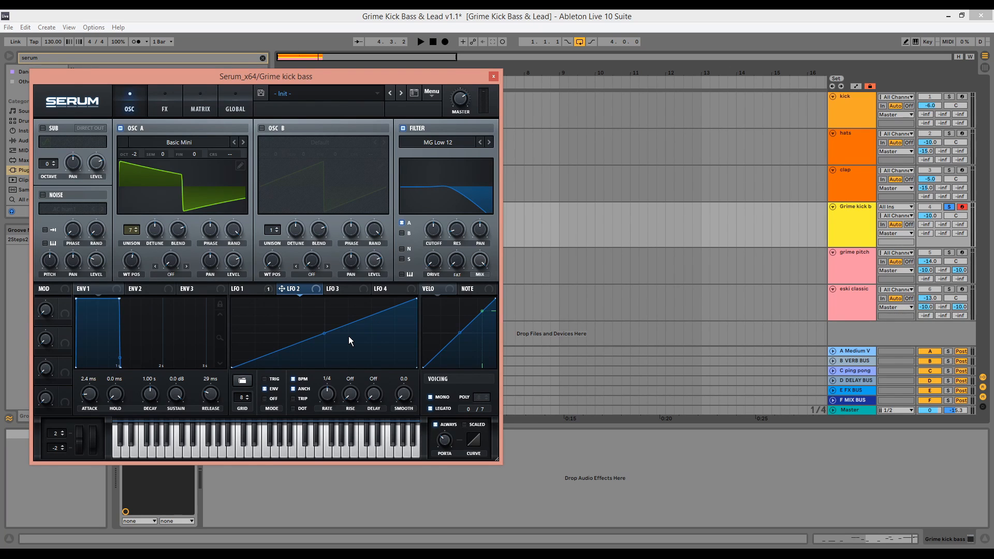
key("space")
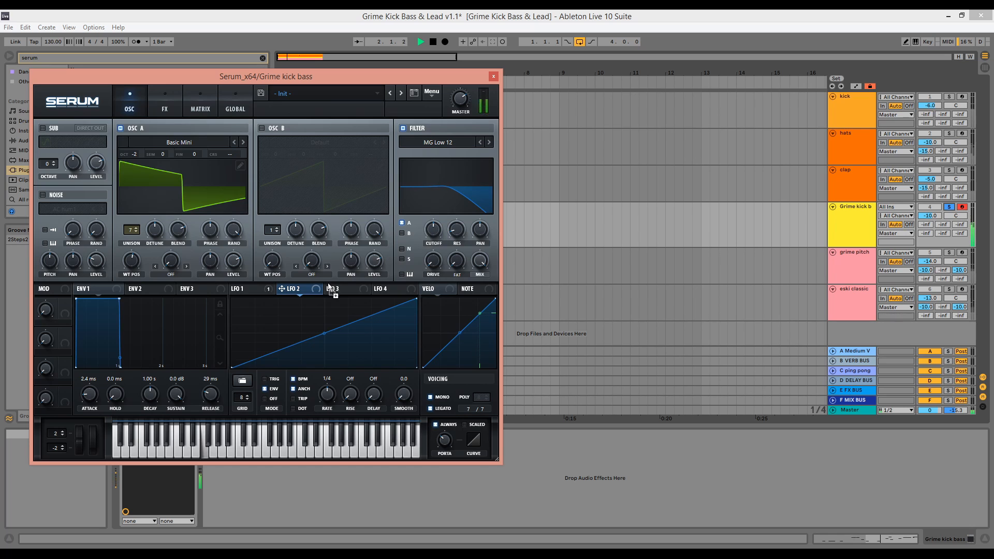
left_click_drag(433, 231, 446, 200)
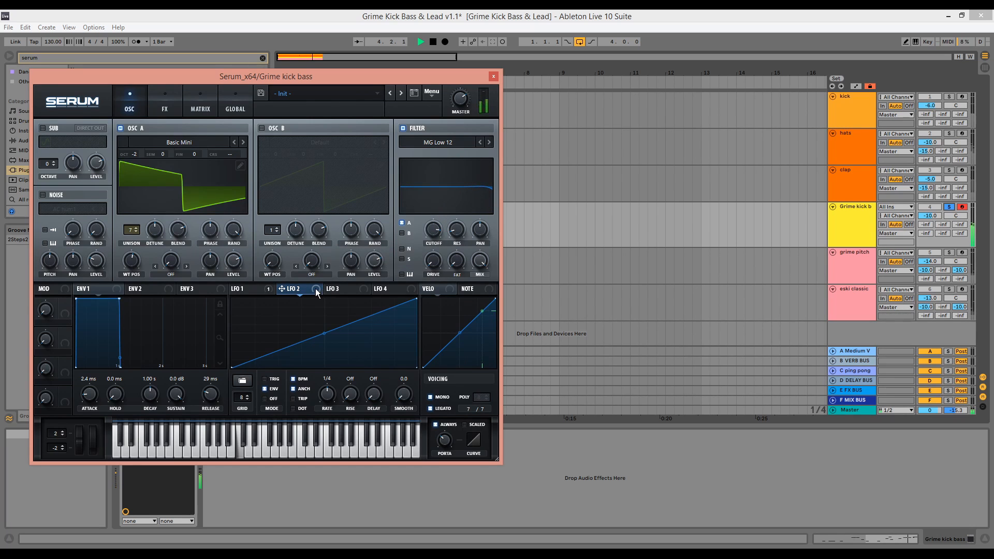
mouse_move(429, 234)
left_mouse_down()
mouse_move(424, 251)
mouse_move(441, 224)
left_mouse_up()
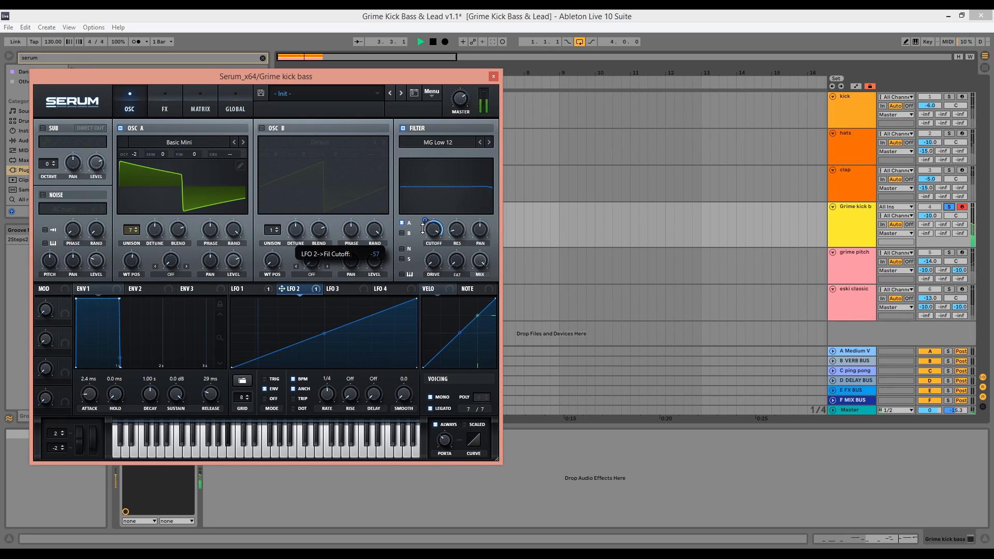
Set LFO 2's rate to one bar and bend its rising ramp slightly downward while the bass line plays
left_click_drag(327, 394, 336, 412)
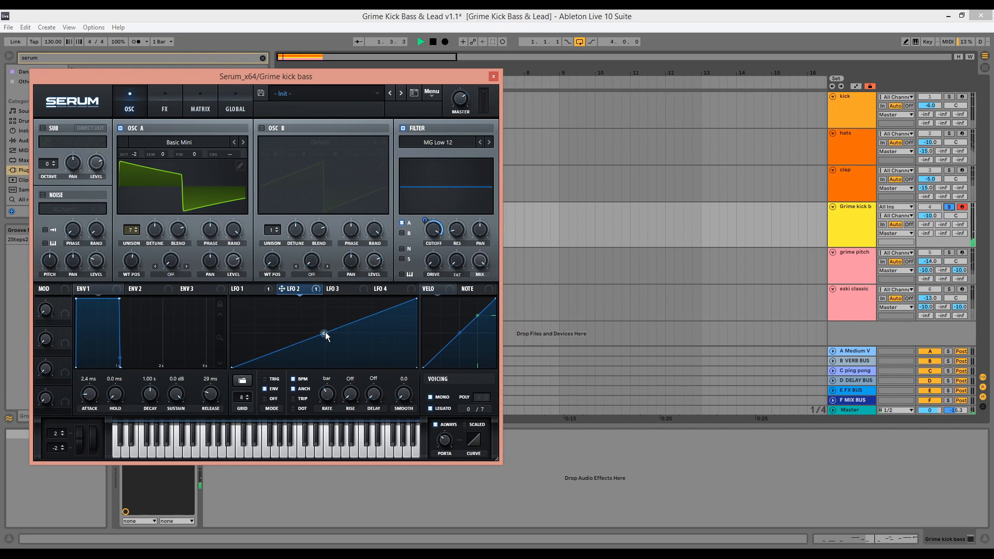
left_click_drag(326, 335, 327, 339)
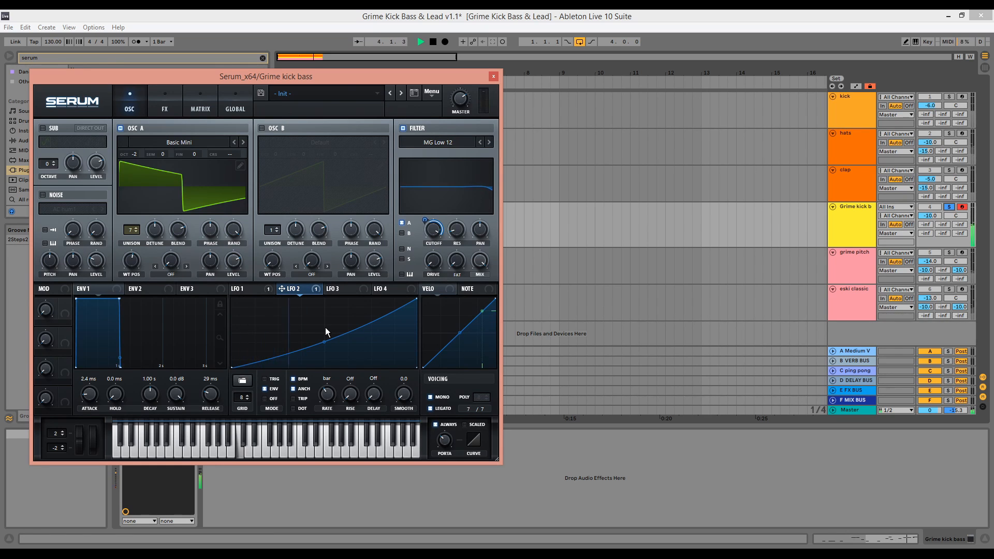
key("space")
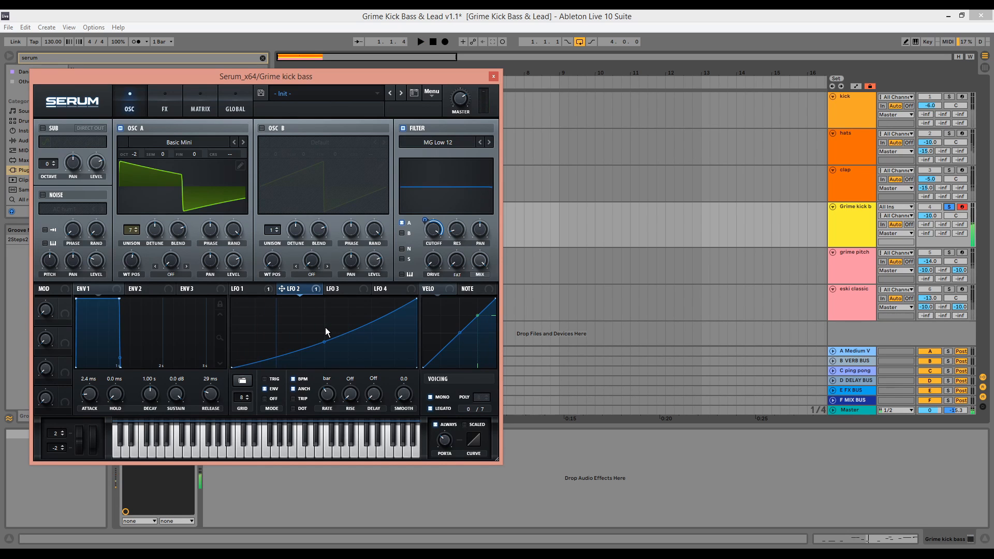
Open the Grime kick bass clip in an enlarged note editor and play it to examine the note pattern and overlaps
left_click_drag(397, 77, 819, 44)
double_click(359, 206)
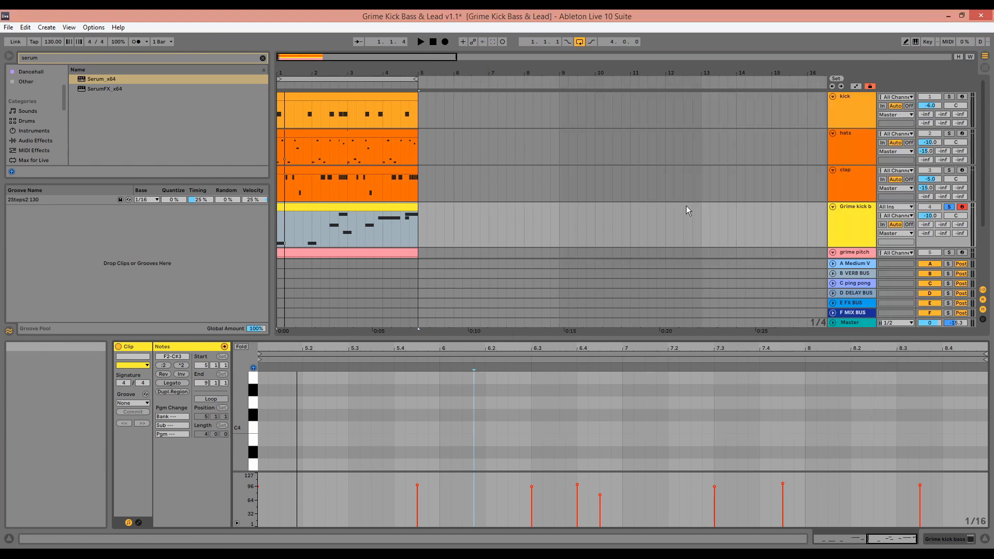
left_click(916, 44)
left_click_drag(596, 336, 577, 54)
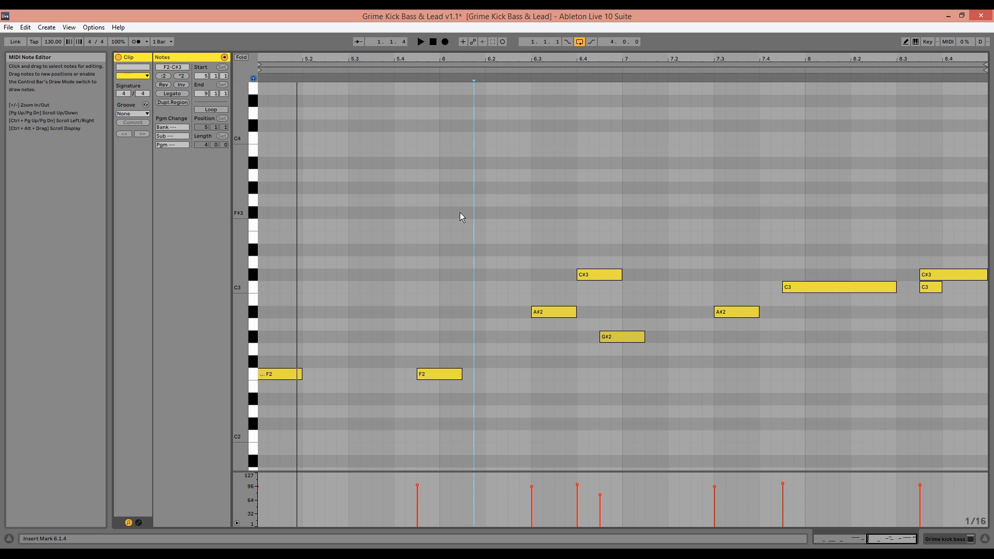
key("space")
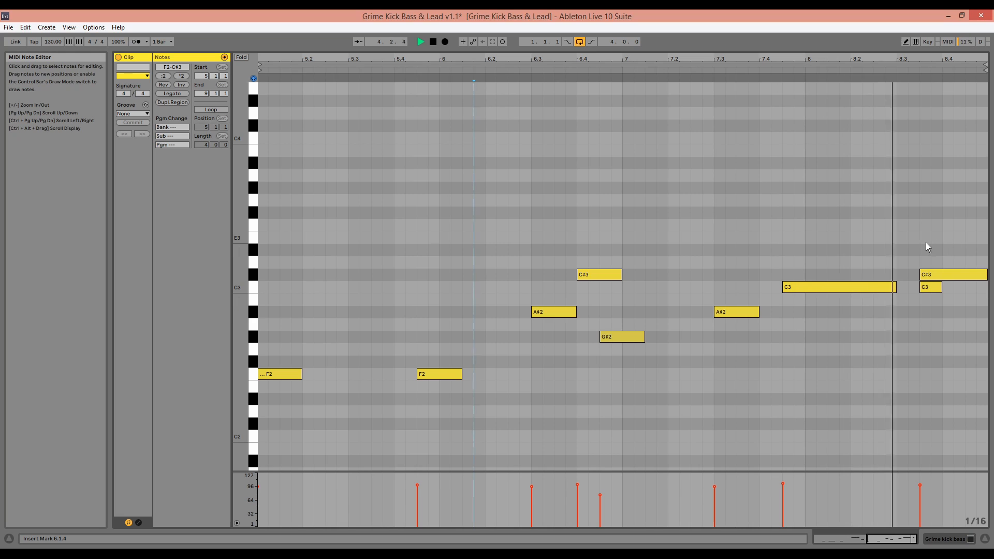
key("space")
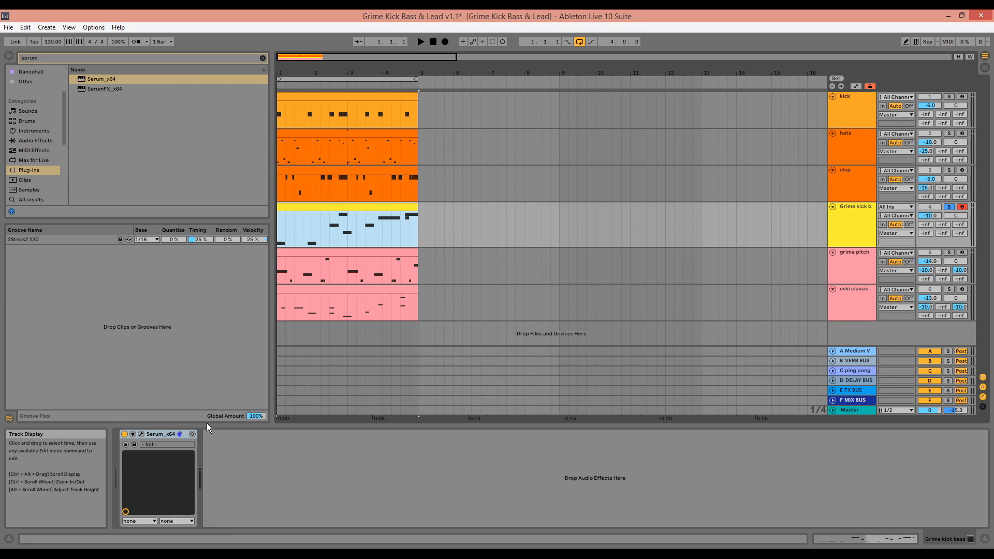
Group Serum into an Instrument Rack, duplicate its chain and name the two chains sub and top
left_click(167, 436)
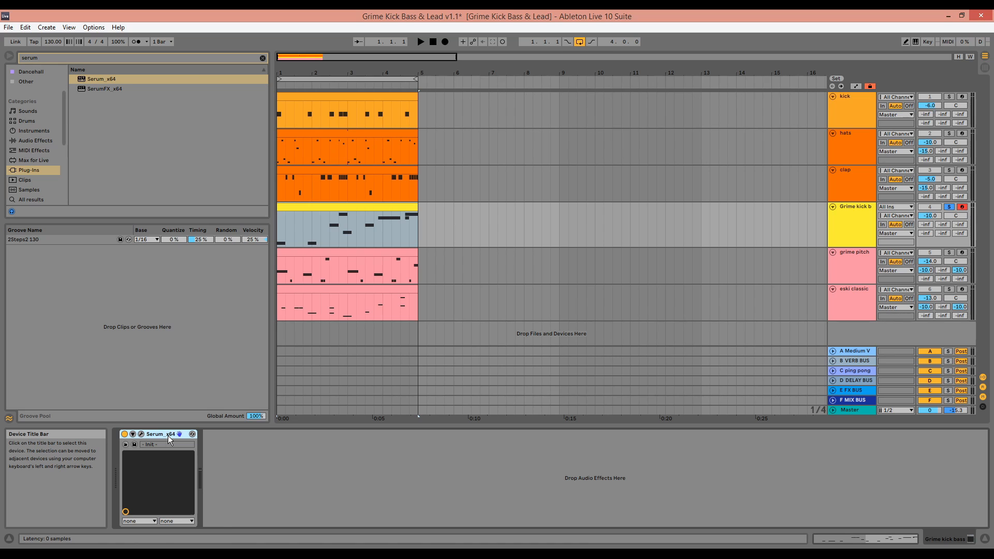
key("ctrl+g")
left_click(126, 454)
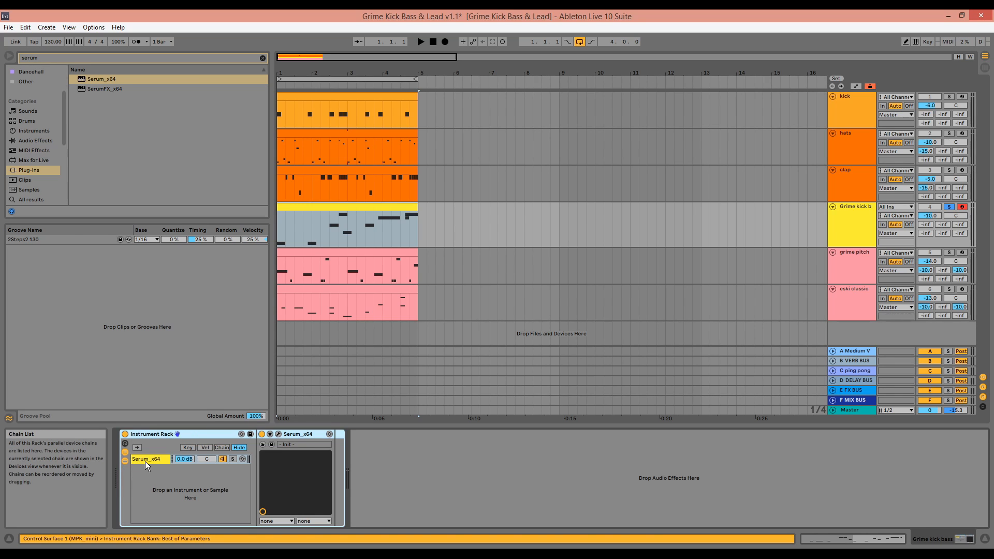
key("ctrl+d")
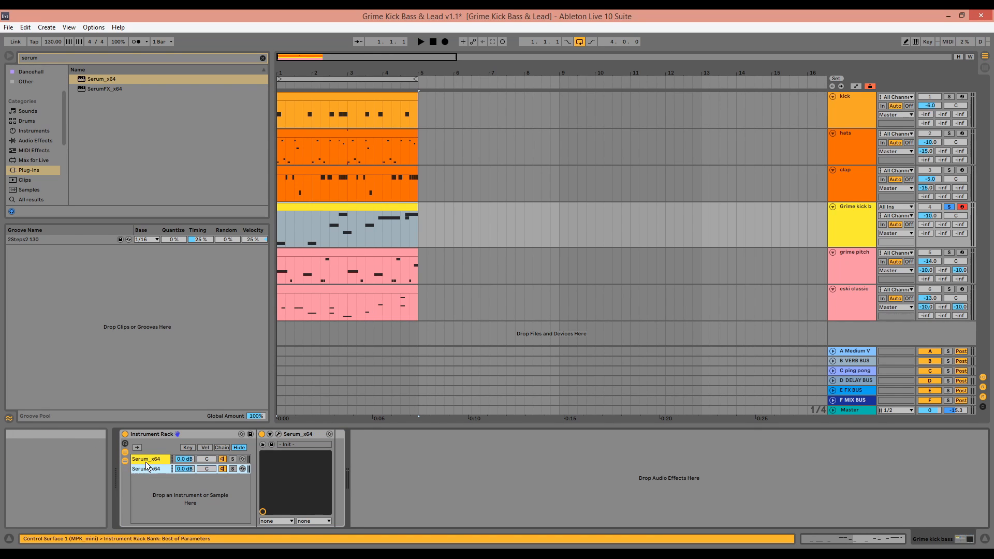
key("Down")
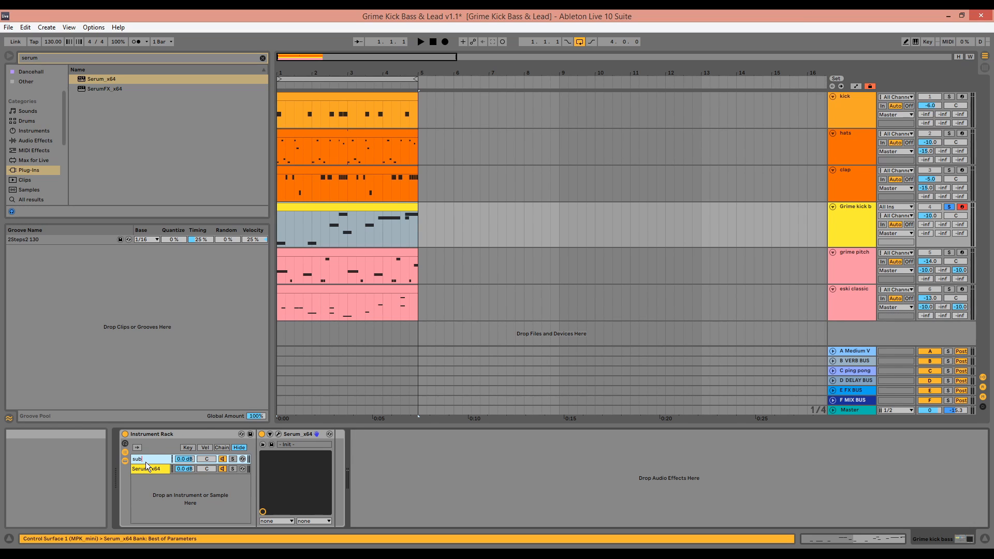
left_click(144, 472)
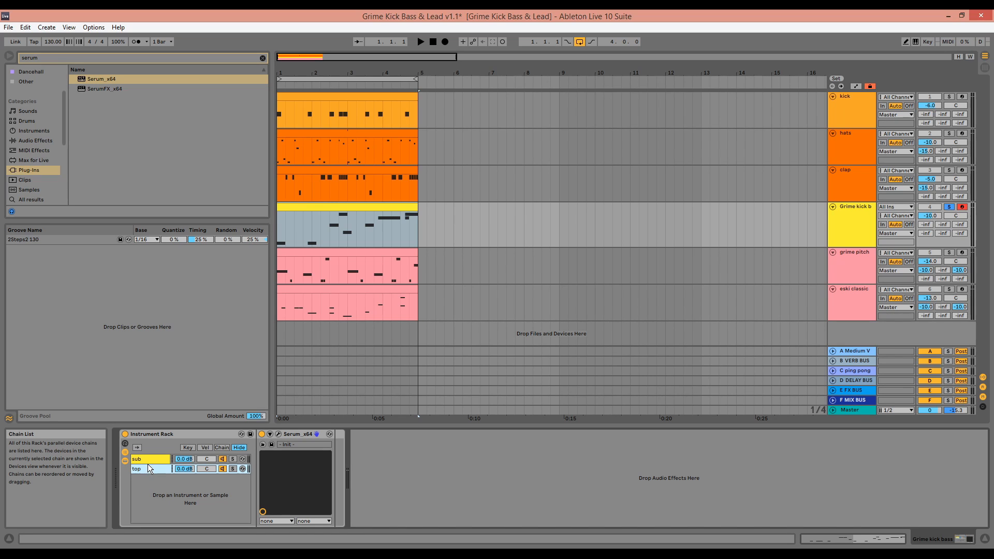
In the sub chain's Serum, set the sub oscillator's octave to -2 and enable it in place of oscillator A
left_click(152, 458)
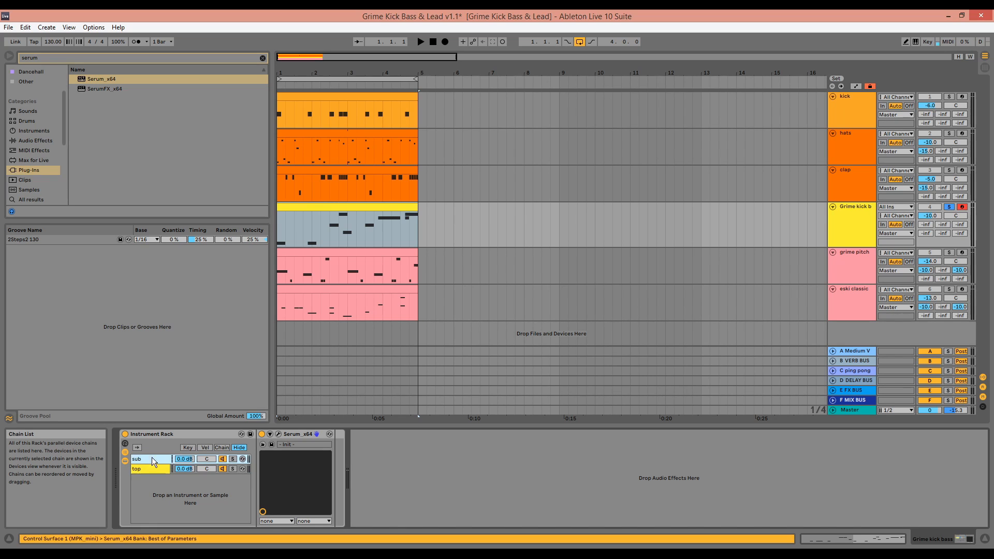
left_click(279, 435)
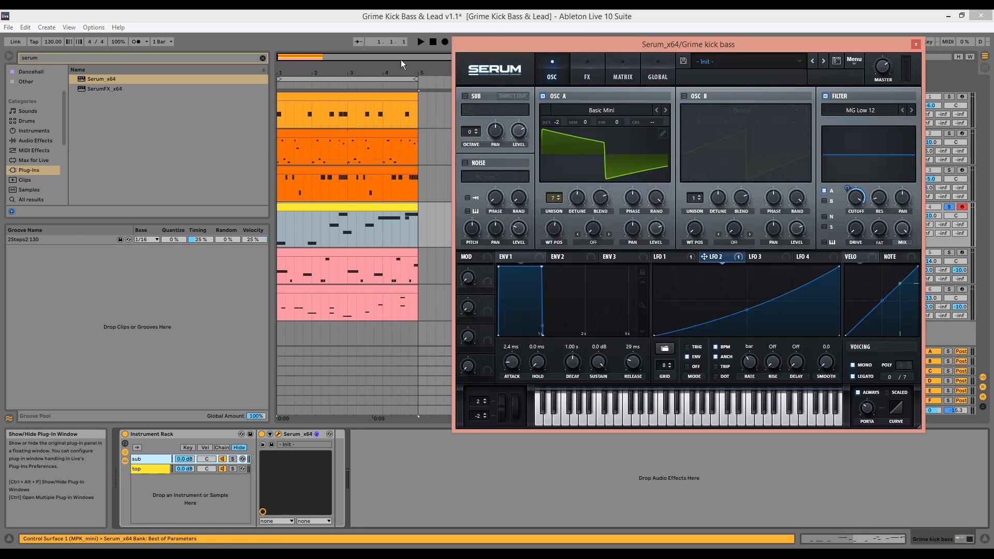
left_click(476, 134)
left_click(542, 97)
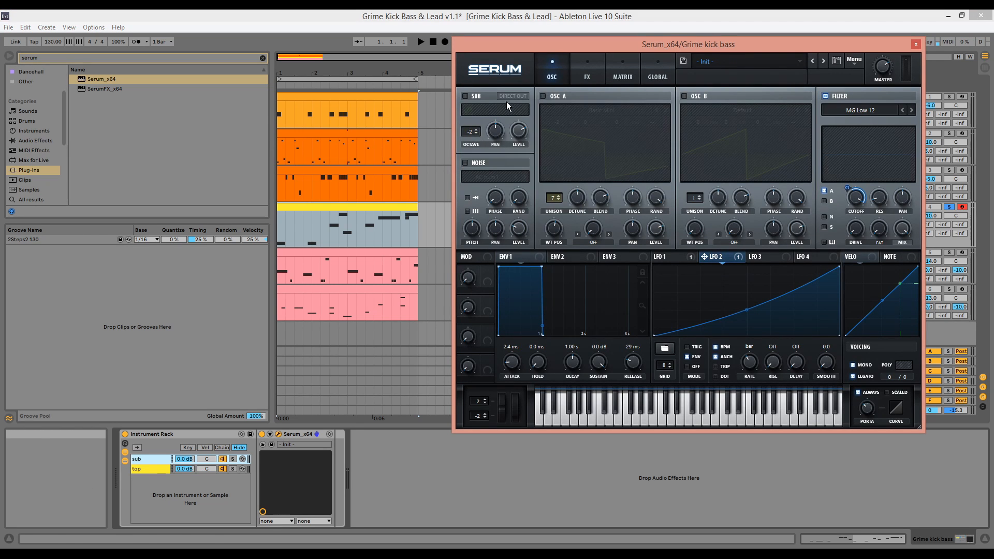
left_click(465, 96)
left_click(915, 44)
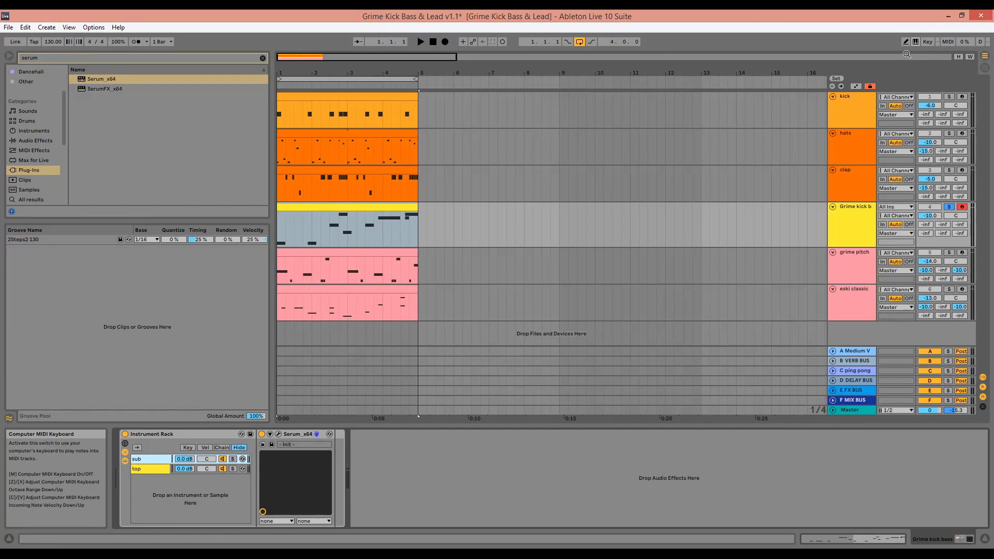
Search the browser for "eq" and add EQ Three after the Instrument Rack on the Grime kick bass track
key("ctrl+f")
type("eq")
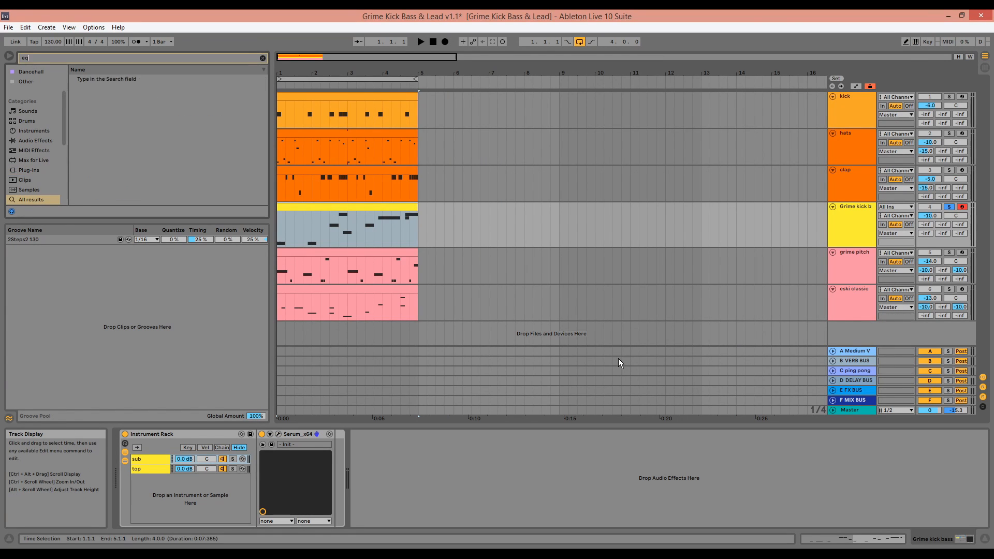
left_click_drag(94, 80, 382, 466)
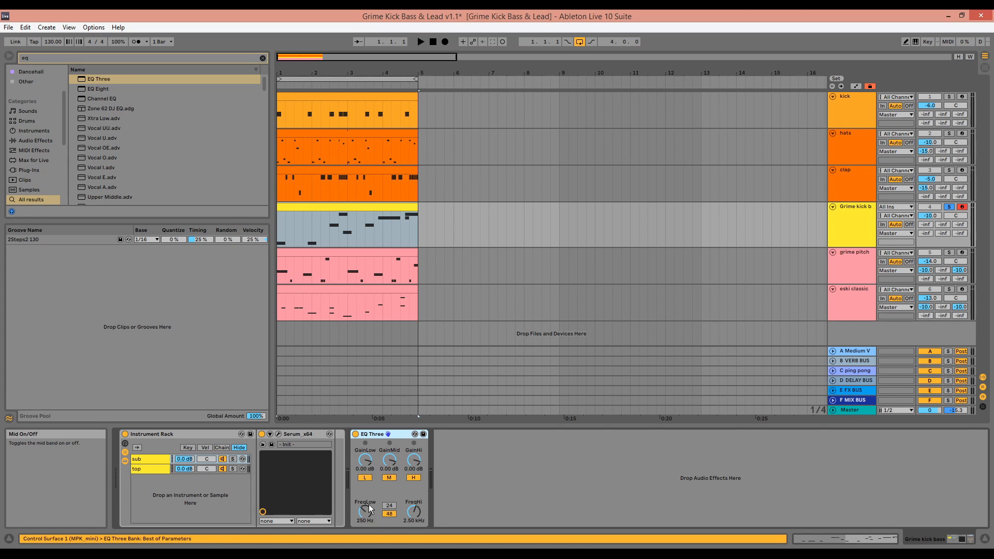
Set EQ Three's crossovers to 100 Hz and 700 Hz, move it into the sub chain after Serum and keep only the low band
left_click(367, 520)
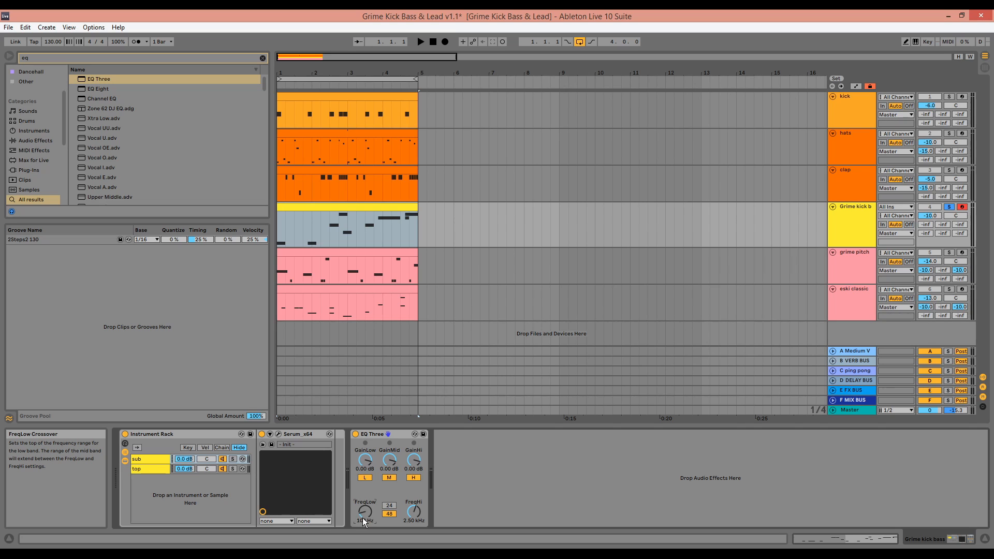
left_click(414, 520)
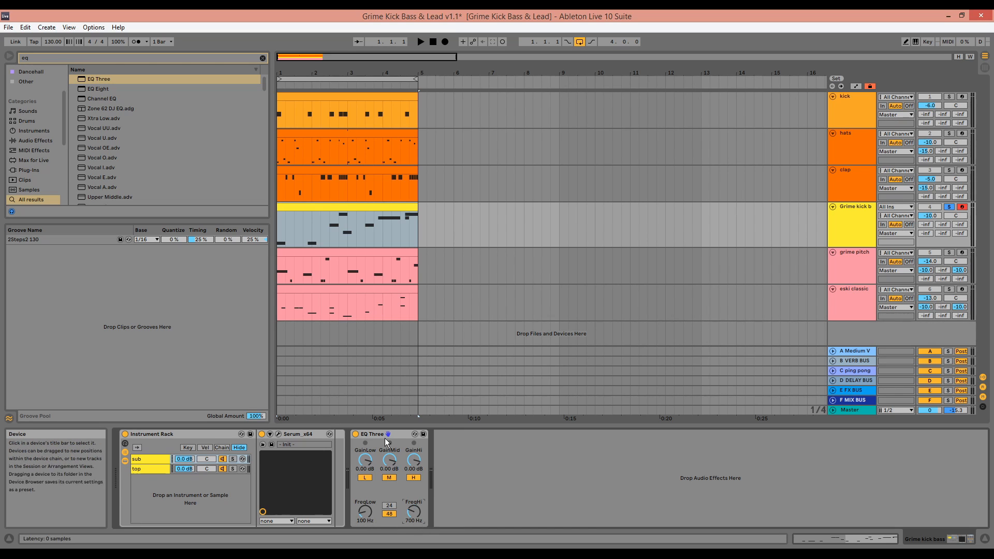
left_click_drag(385, 438, 328, 458)
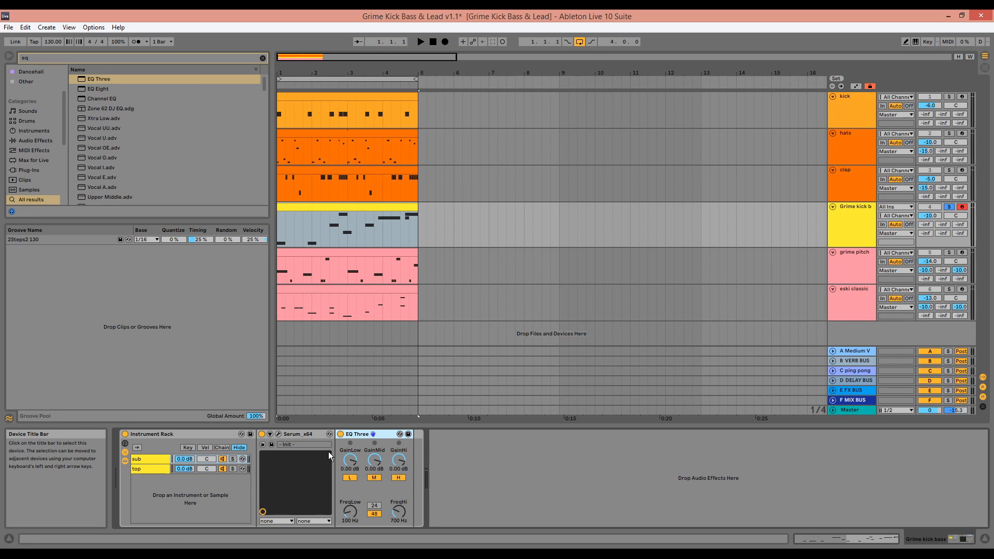
left_click(373, 478)
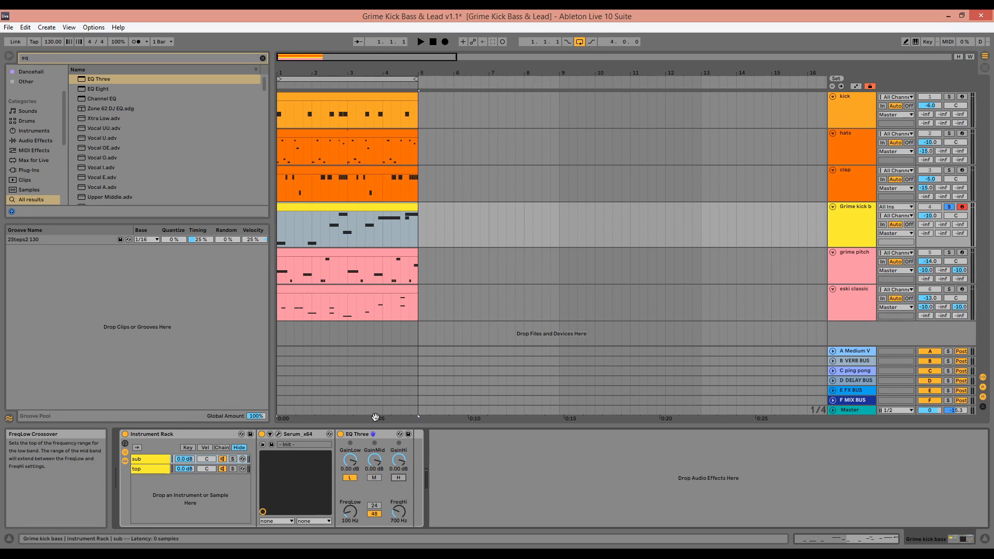
Copy EQ Three into the top chain and switch it from the low band to the mid band only
left_click_drag(372, 433, 156, 471)
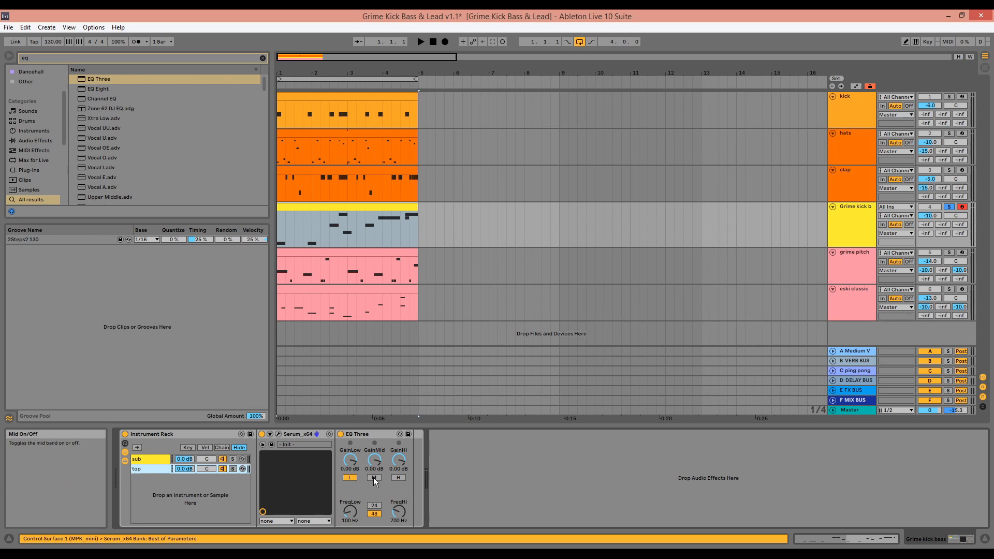
left_click(373, 477)
left_click(357, 477)
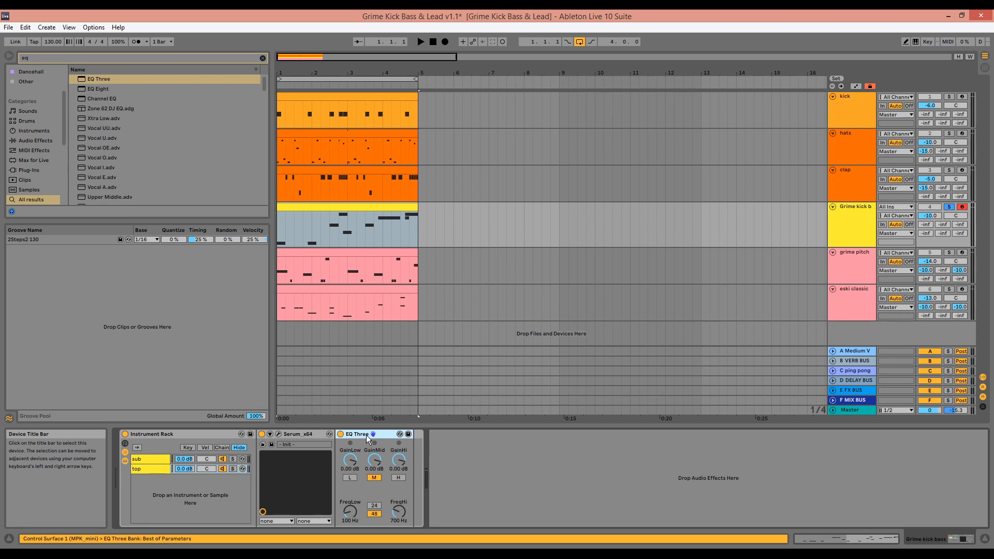
Group the top chain's EQ Three into an Audio Effect Rack with two chains, mid and high, the high one passing only the high band
key("ctrl+g")
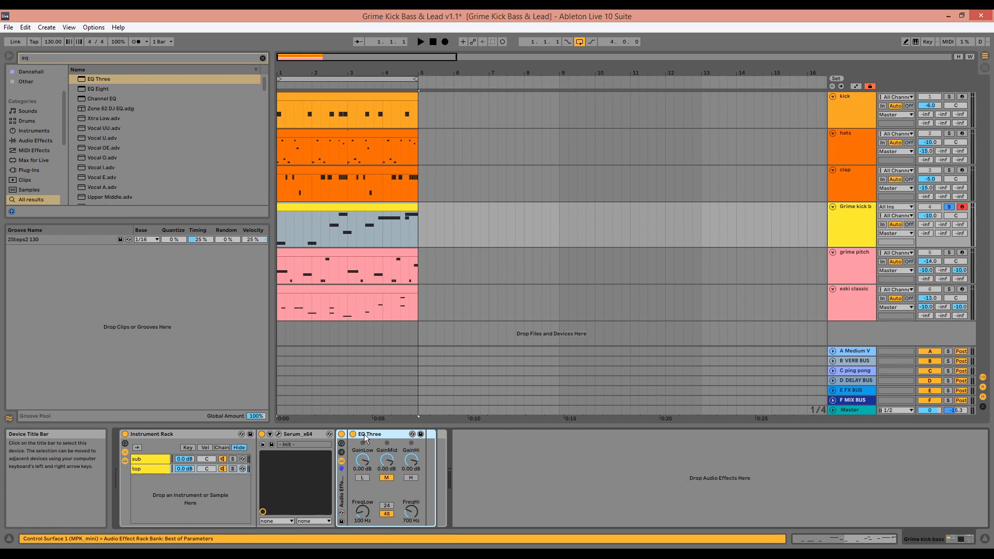
left_click(342, 452)
left_click(374, 462)
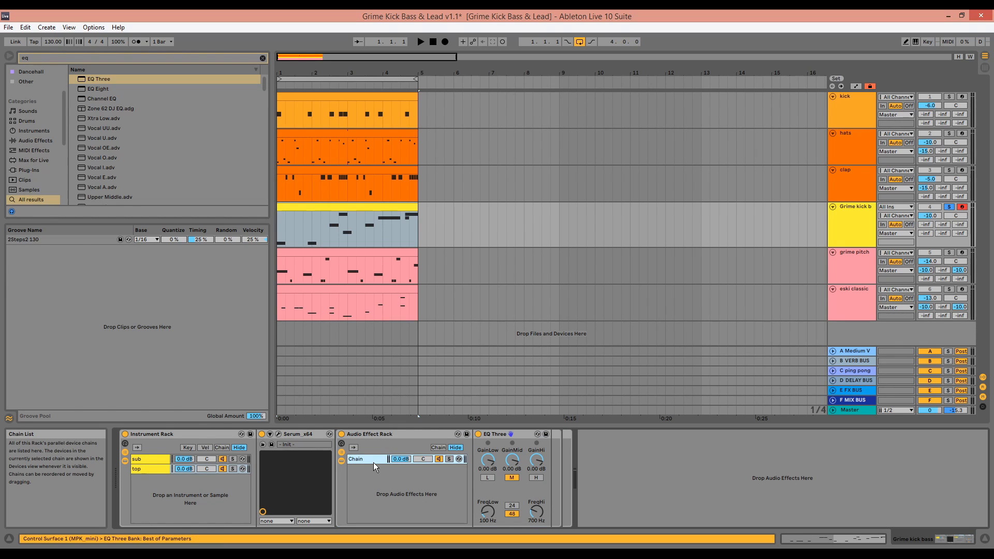
key("ctrl+d")
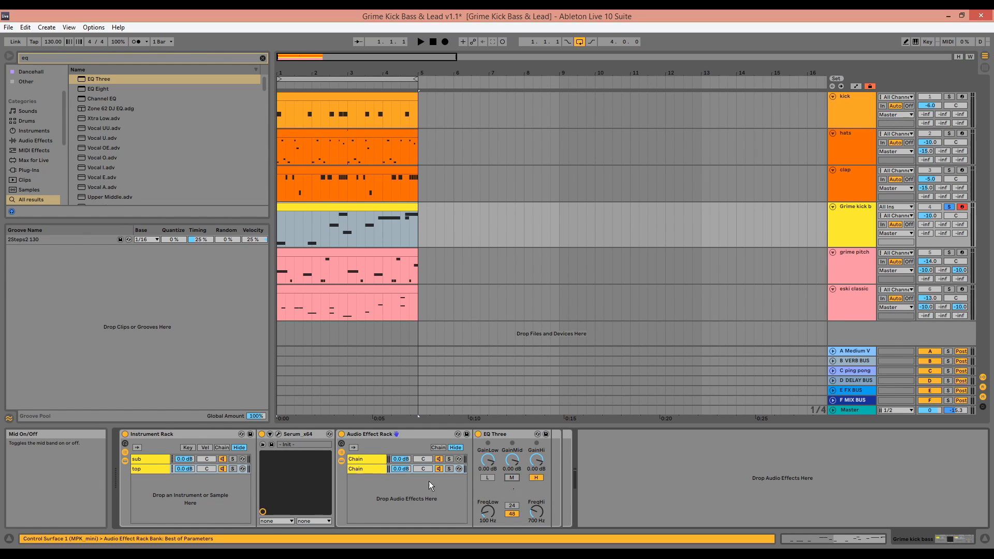
left_click(365, 460)
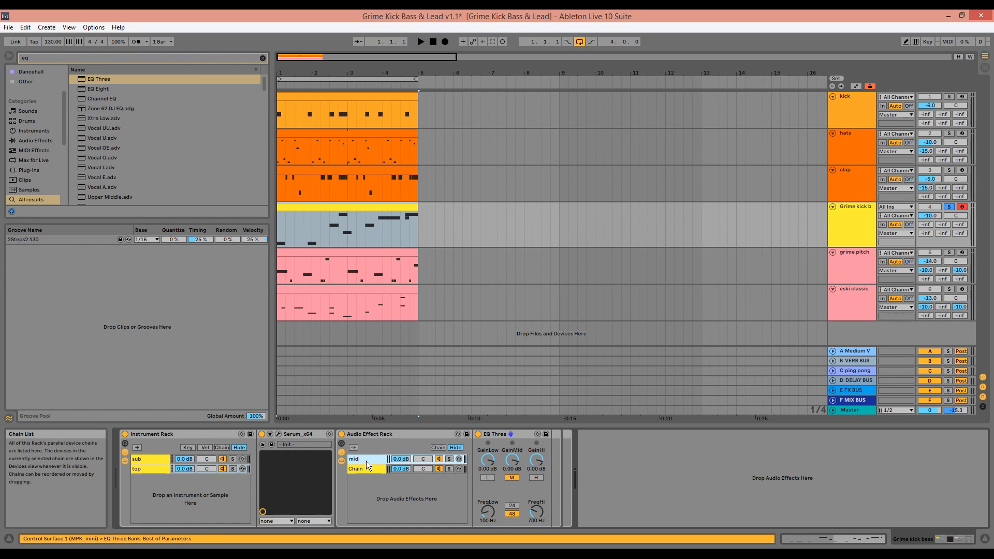
type("mid")
left_click(371, 468)
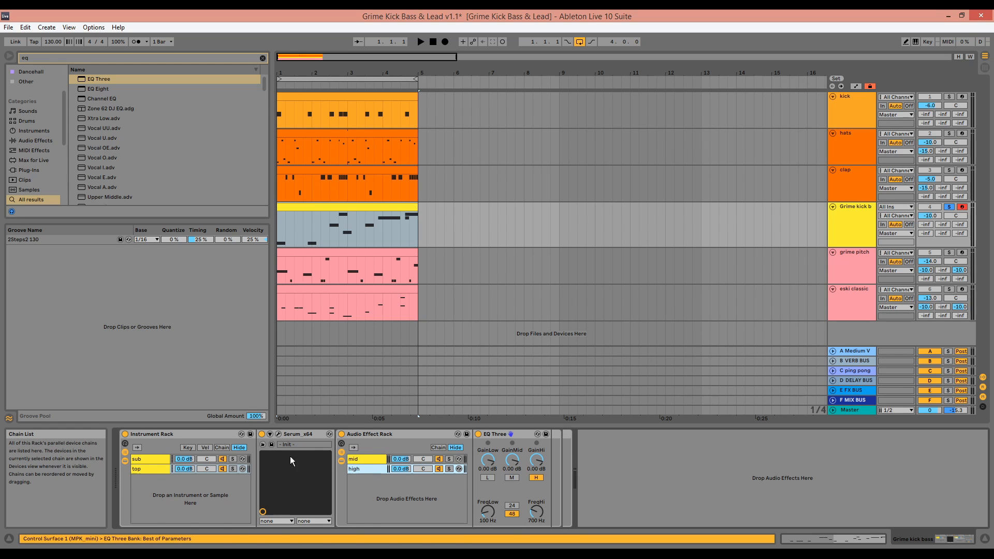
Solo the sub chain during playback and insert a Compressor between its Serum and EQ Three
left_click(158, 459)
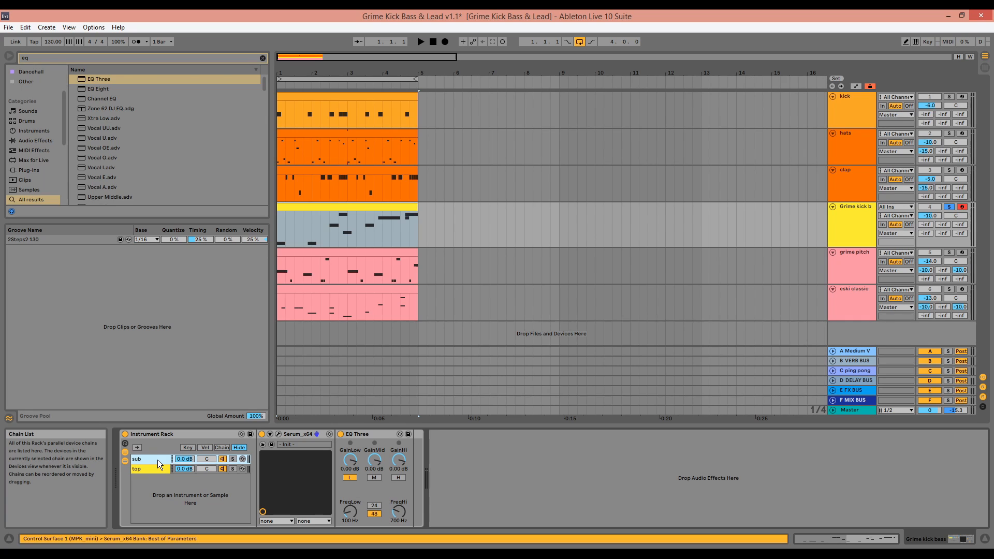
left_click(233, 459)
key("space")
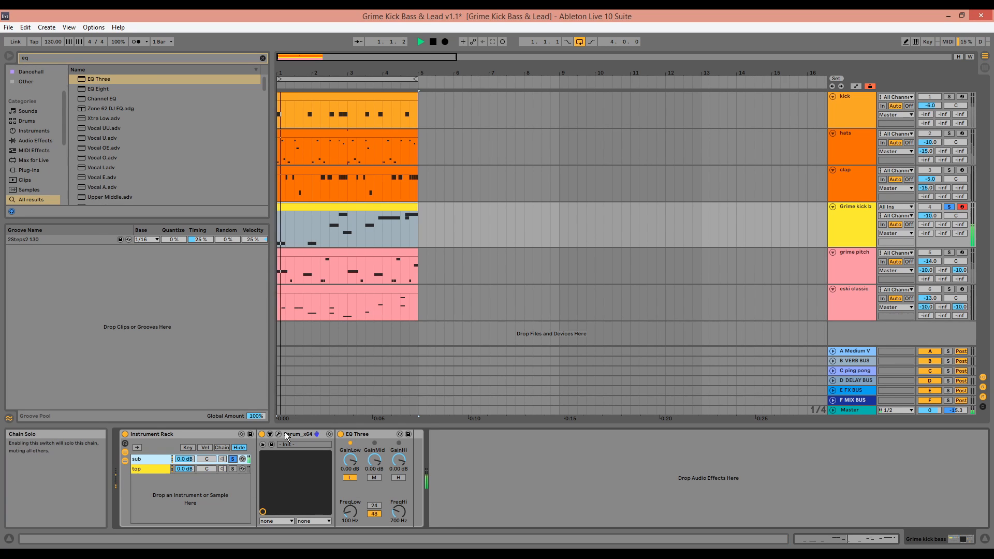
key("ctrl+f")
type("compress")
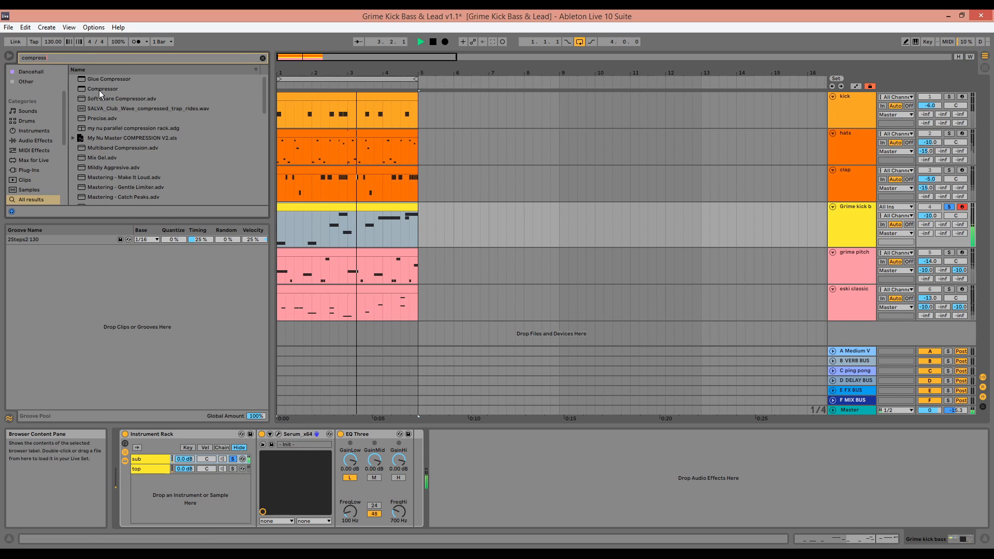
mouse_move(100, 90)
left_mouse_down()
mouse_move(302, 383)
mouse_move(338, 453)
mouse_move(379, 455)
left_mouse_up()
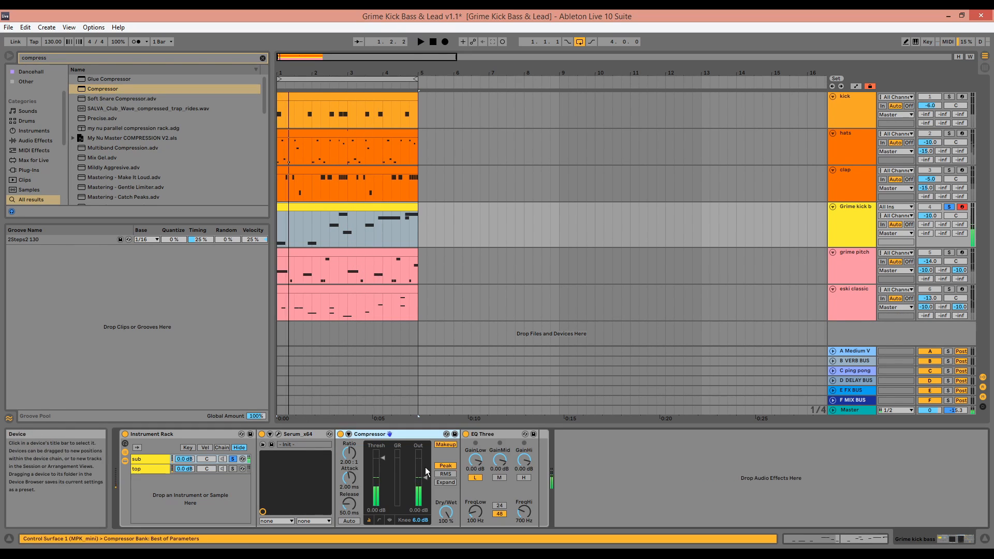
Set the sub Compressor to makeup off, auto release, -21.3 dB threshold, 4.29 dB output and 1.00 ms attack, and unsolo the chain
left_click(441, 446)
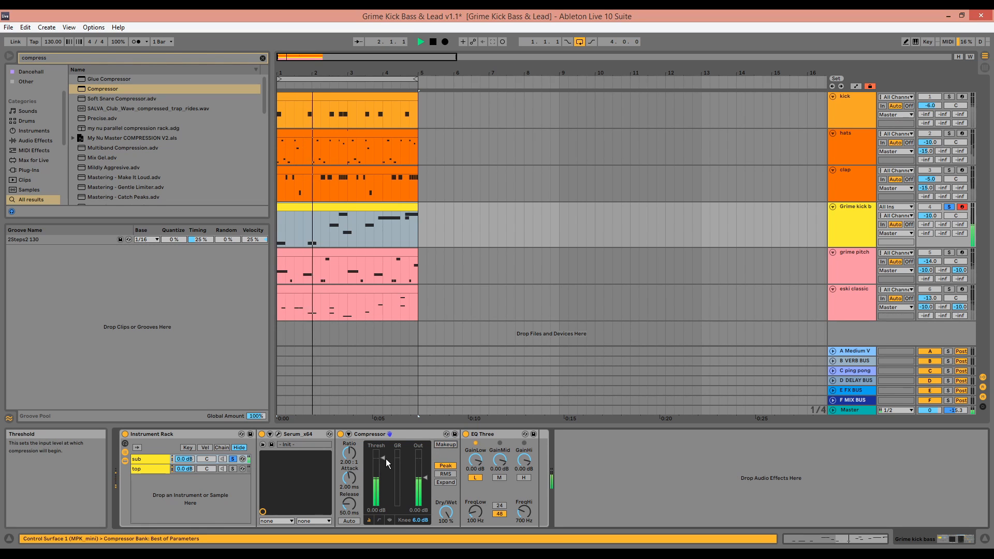
left_click(351, 521)
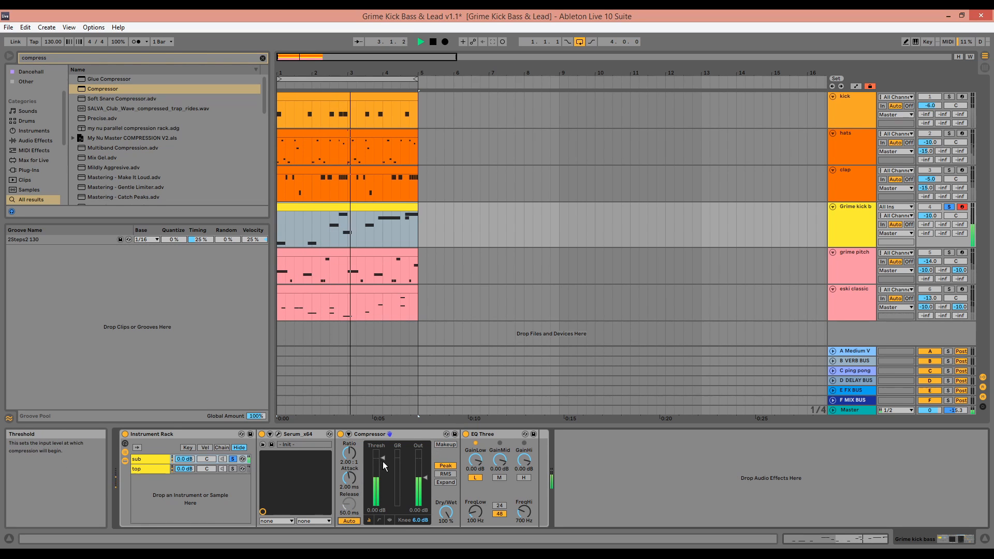
left_click_drag(384, 457, 384, 491)
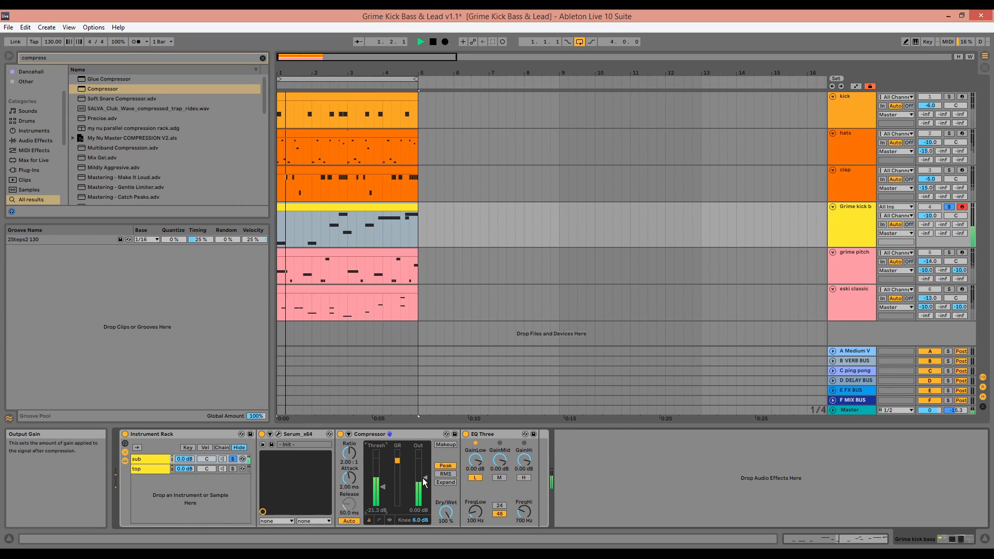
left_click_drag(425, 477, 424, 474)
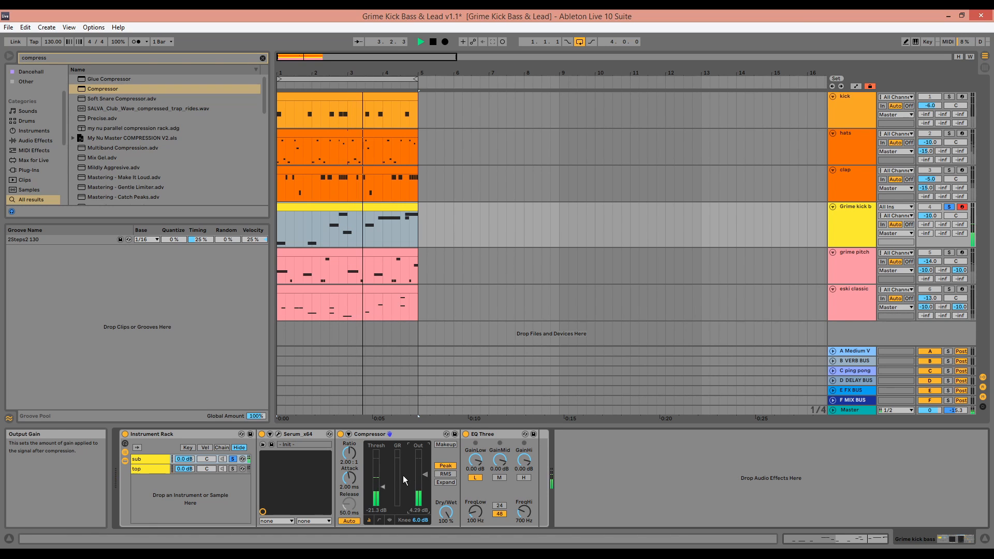
left_click(352, 481)
left_click_drag(352, 486, 352, 490)
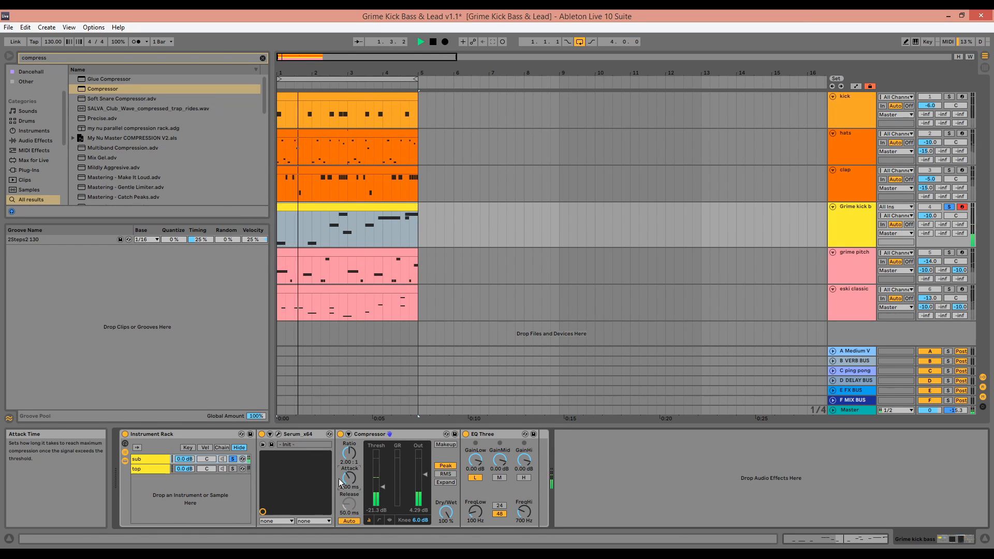
left_click(233, 459)
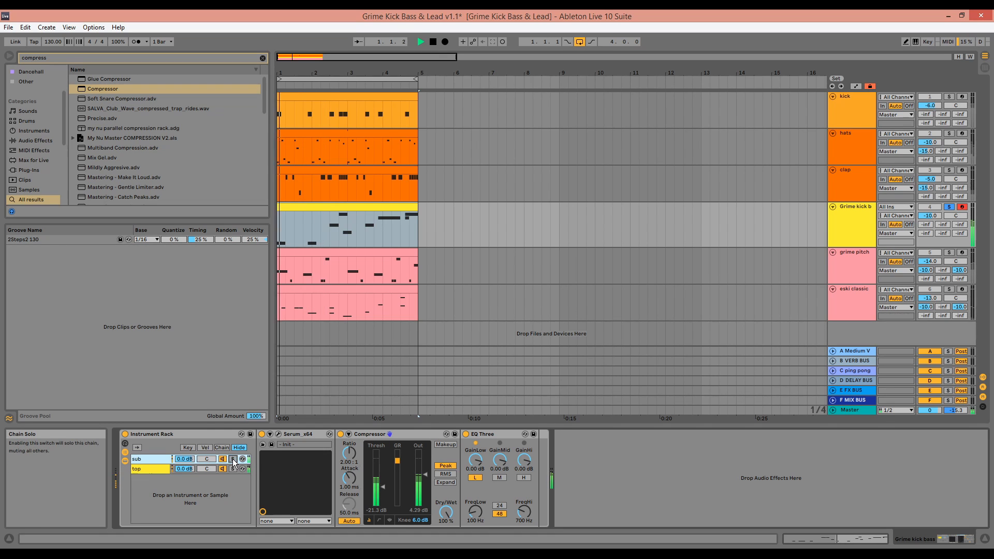
Add a Utility before EQ Three in the top layer's mid chain and make it mono
left_click(158, 468)
key("space")
left_click(368, 459)
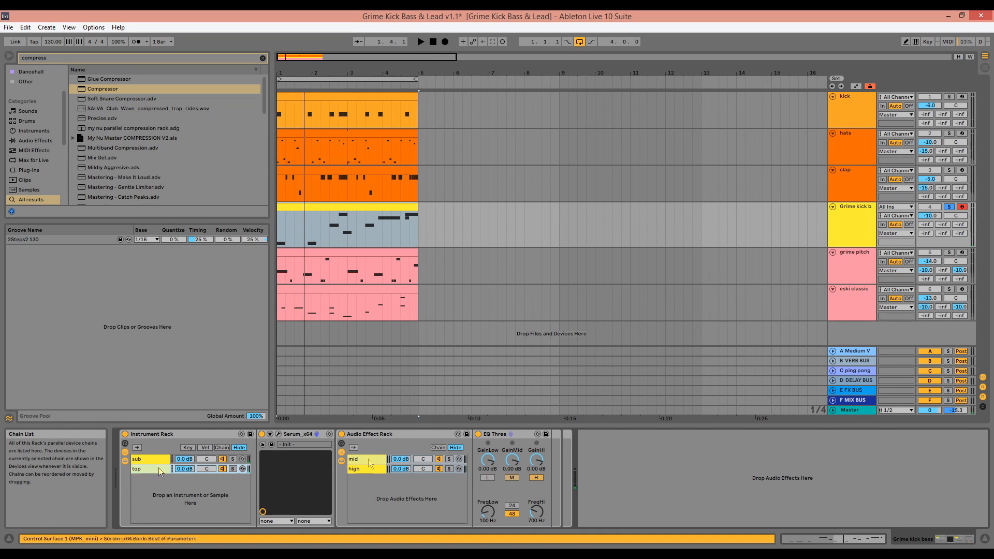
key("ctrl+f")
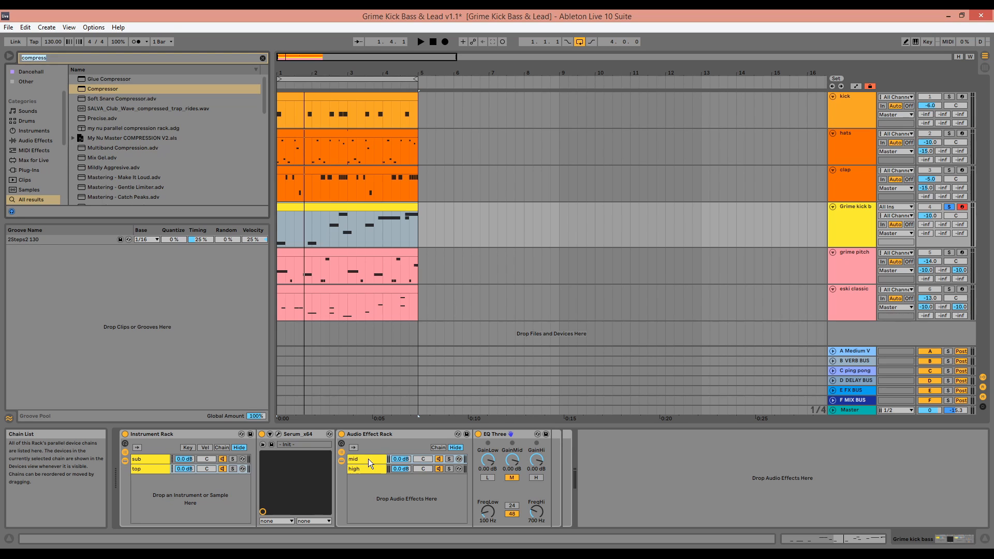
type("uti")
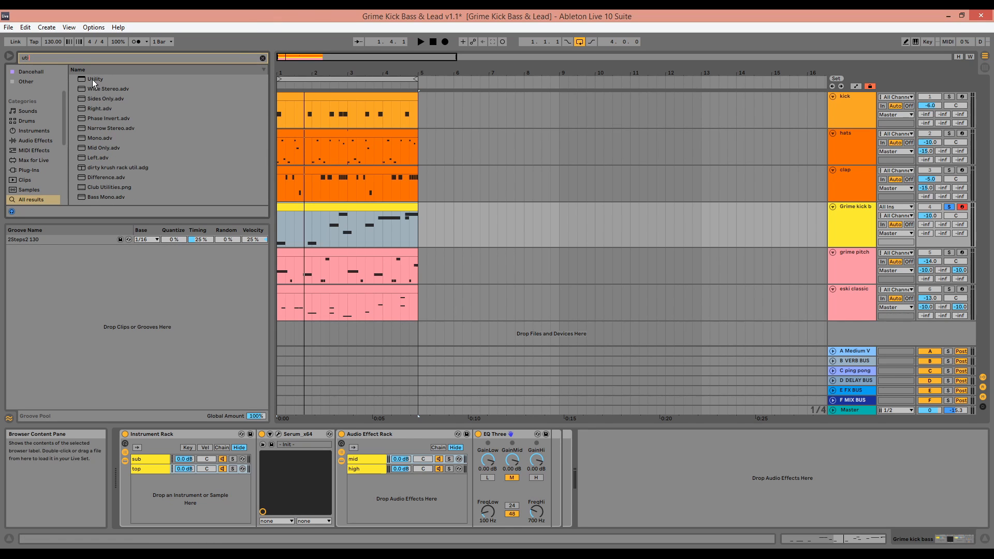
left_click_drag(92, 79, 488, 454)
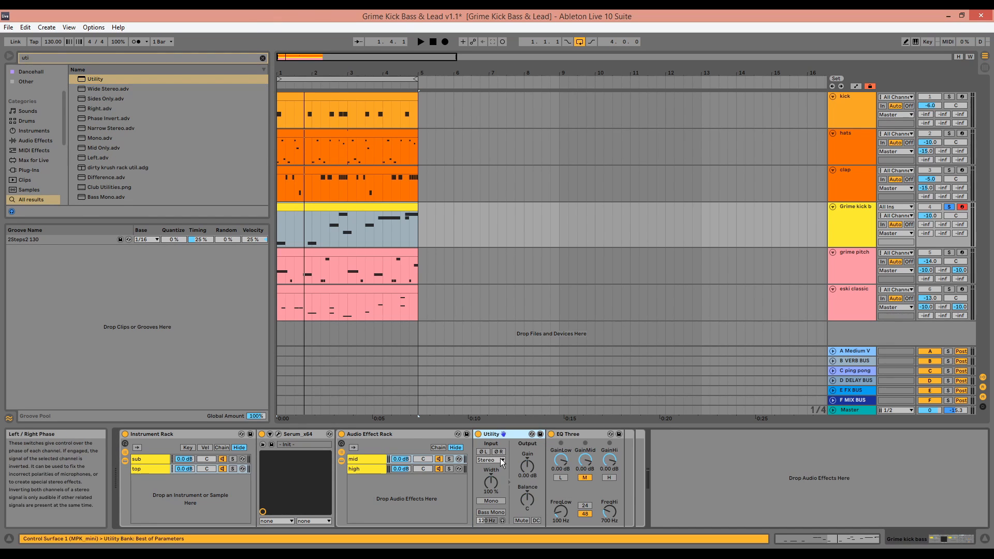
left_click(490, 501)
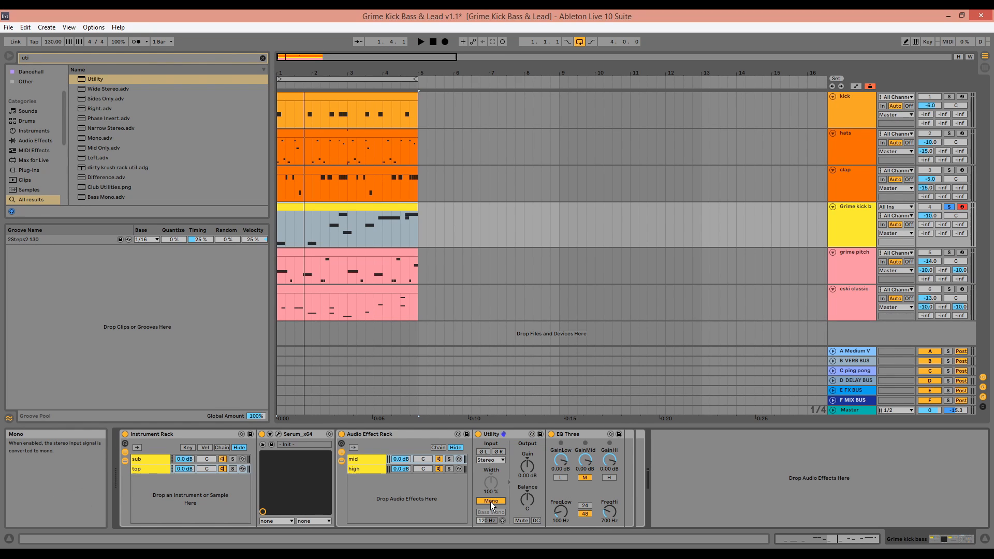
Add Overdrive between Utility and EQ Three in the mid chain, at 374 Hz, bandwidth 2.76, with drive and dry/wet at 41%
key("ctrl+f")
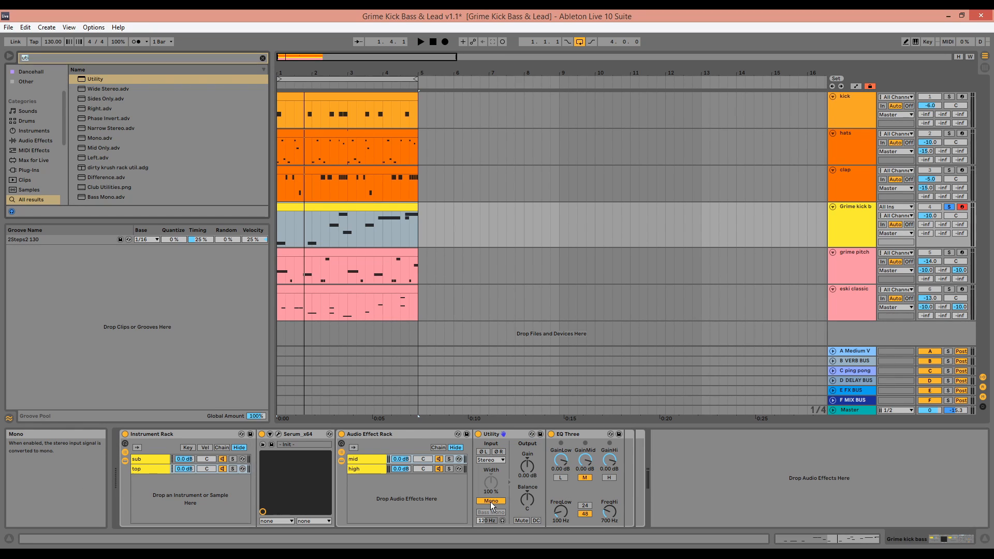
type("over")
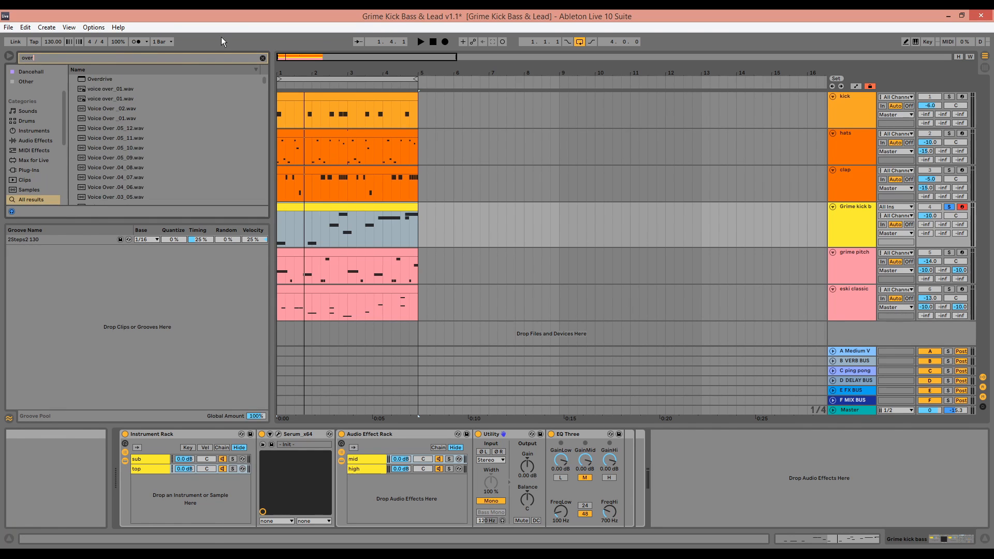
left_click_drag(107, 80, 588, 526)
key("space")
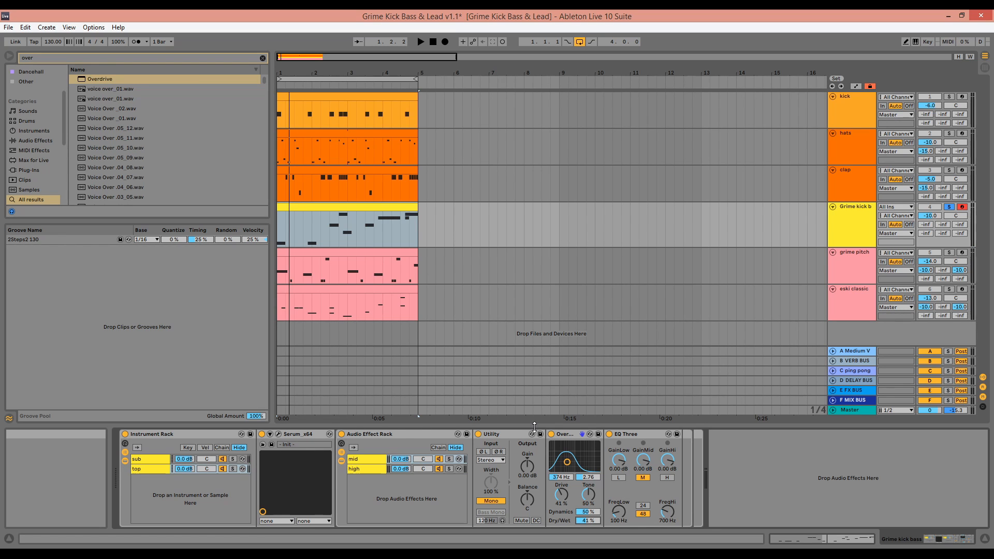
Add EQ Eight after the Instrument Rack, make its first band a low cut at 30 Hz and play the bass
key("ctrl+f")
type("eq")
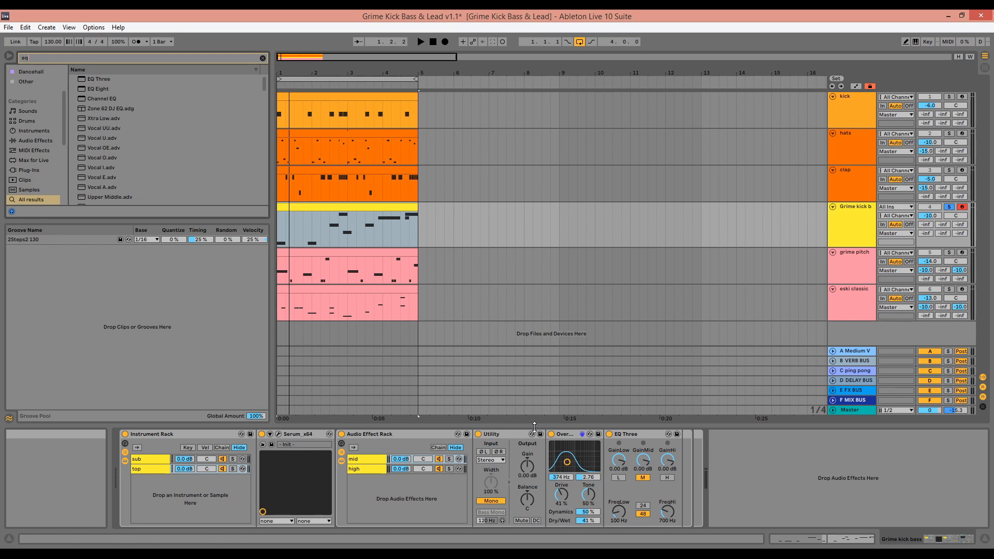
double_click(96, 86)
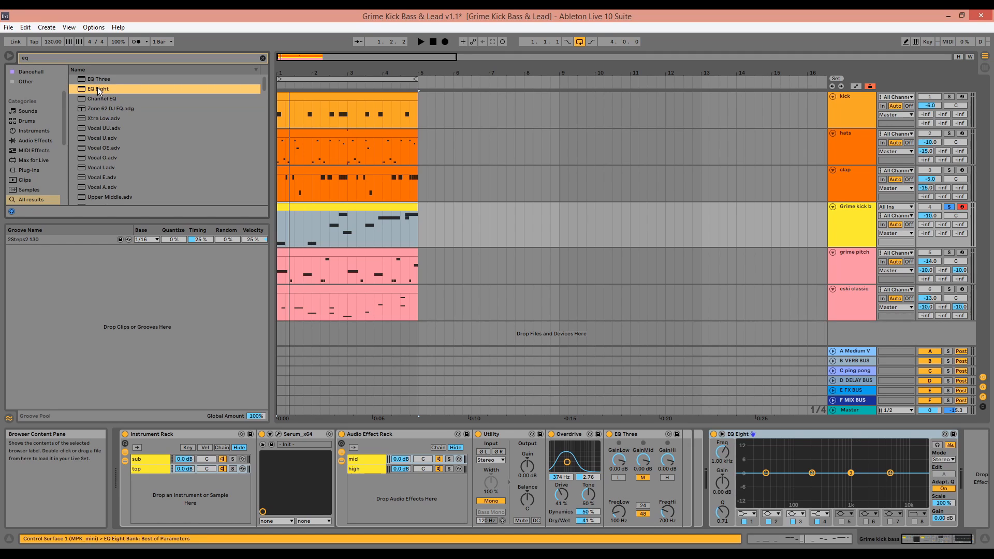
left_click(748, 513)
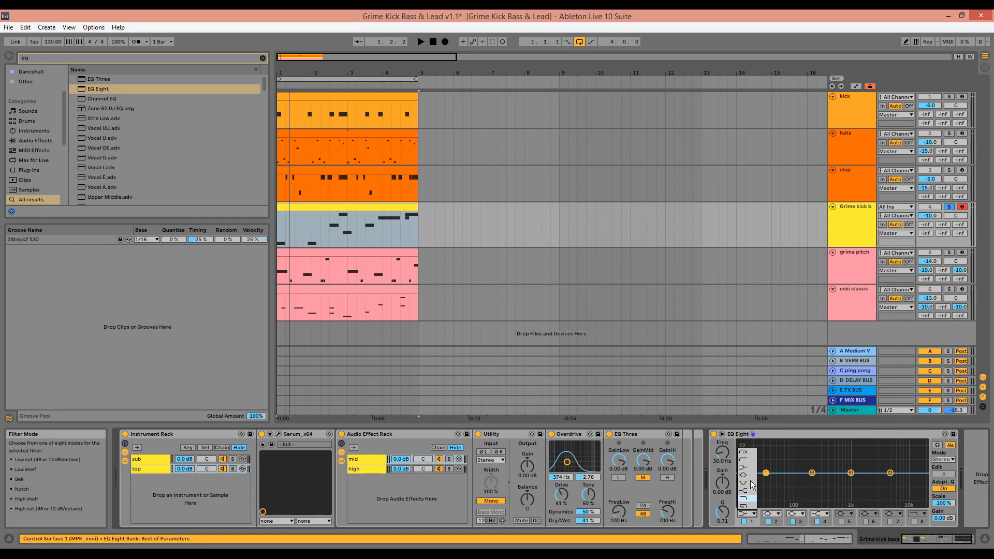
left_click(744, 453)
key("space")
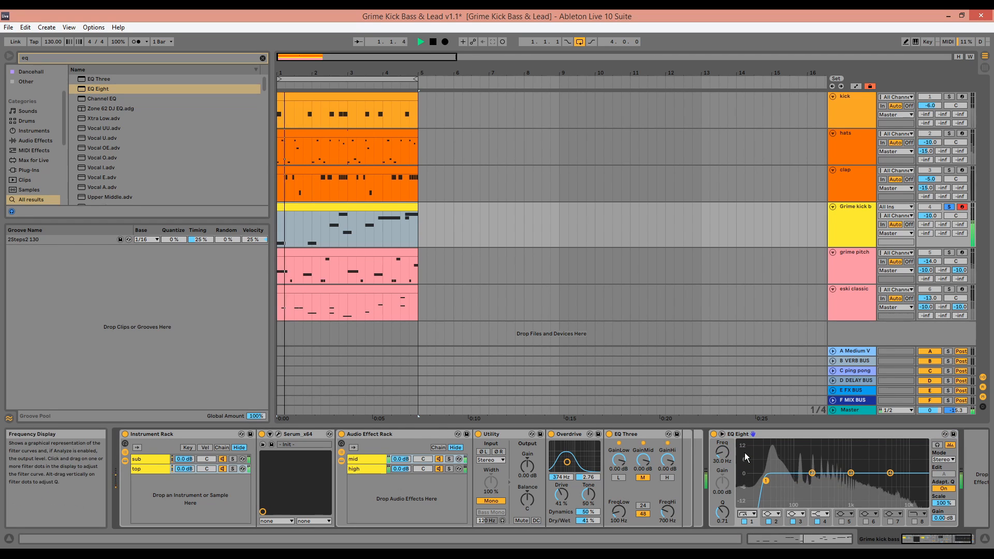
key("space")
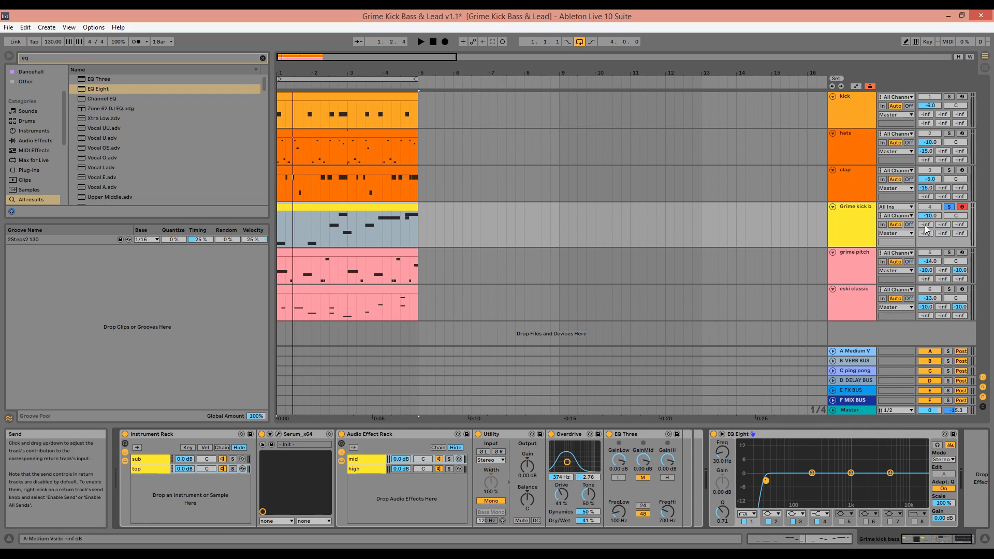
Raise the Grime kick bass track's send A to -13.0 dB and unsolo the track to play it in the mix
key("space")
left_click_drag(926, 225, 926, 206)
key("space")
left_click(949, 207)
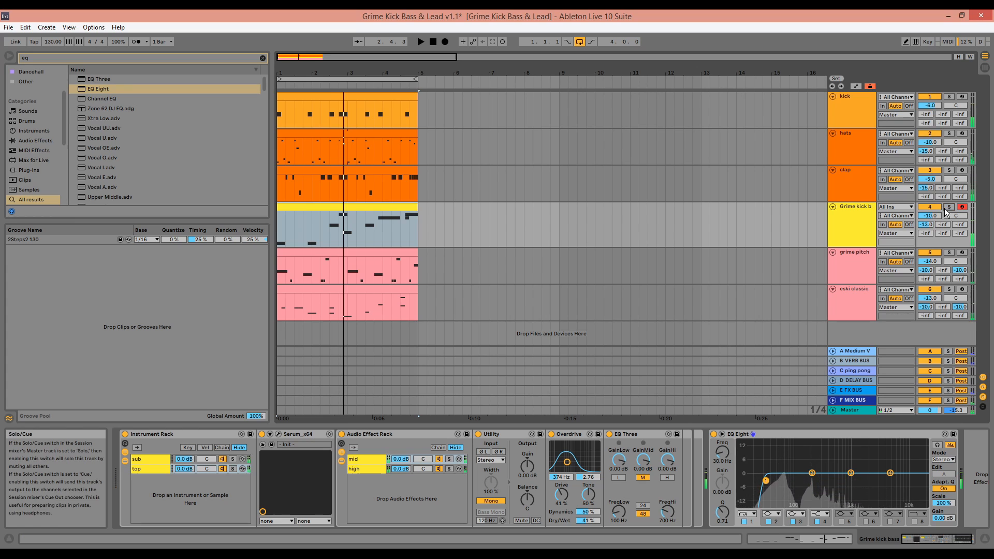
Solo the grime pitch track, play it on its own and open its Serum instrument to inspect the lead patch
key("space")
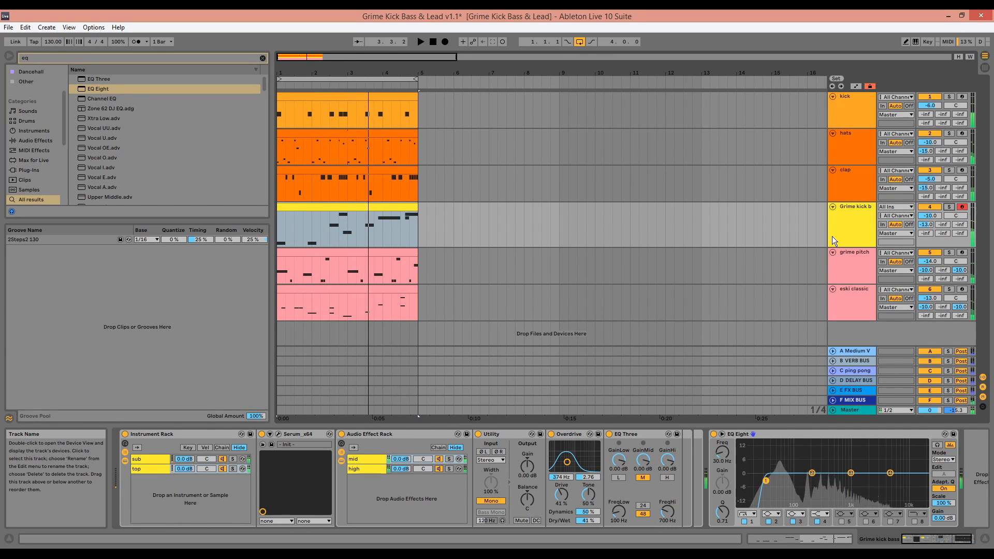
left_click(844, 262)
left_click(949, 252)
key("space")
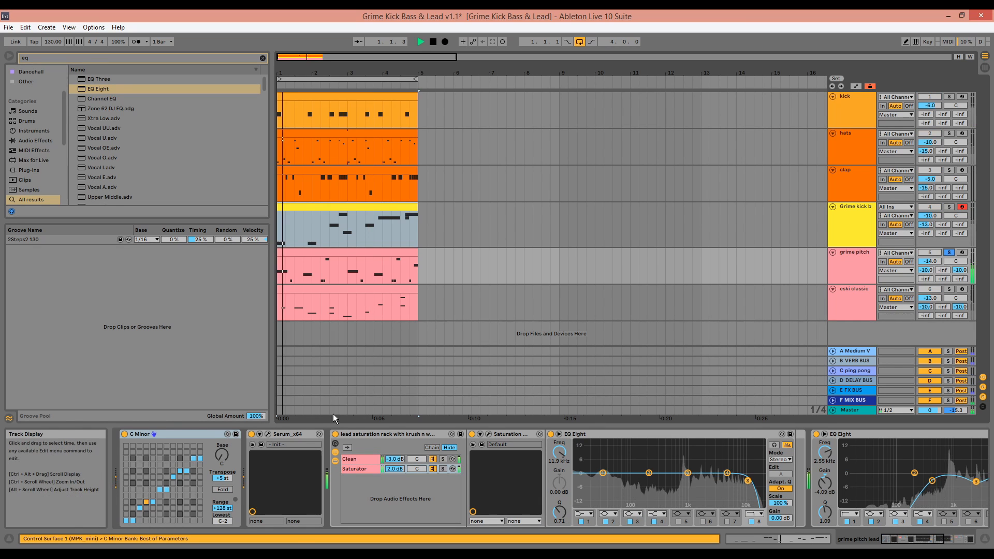
left_click(269, 433)
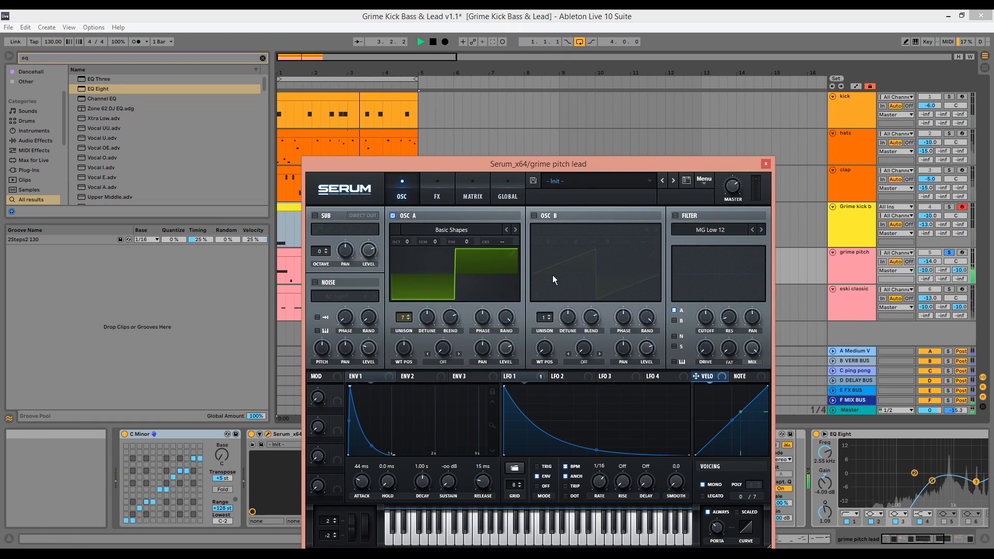
key("space")
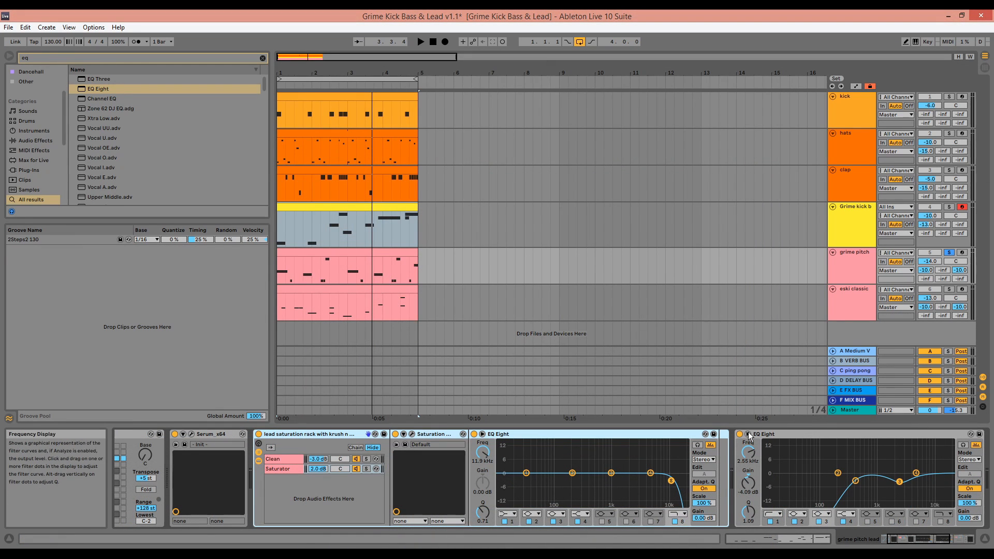
Copy the alloy mono below 2Khz rack from the grime pitch track to the end of the Grime kick bass track's device chain
left_click(813, 433)
left_click(917, 542)
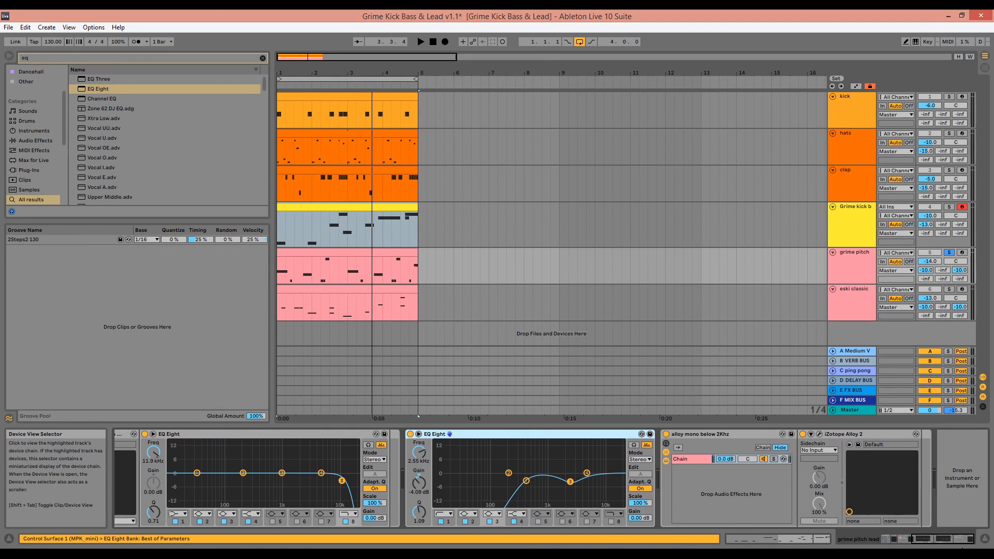
left_click(705, 435)
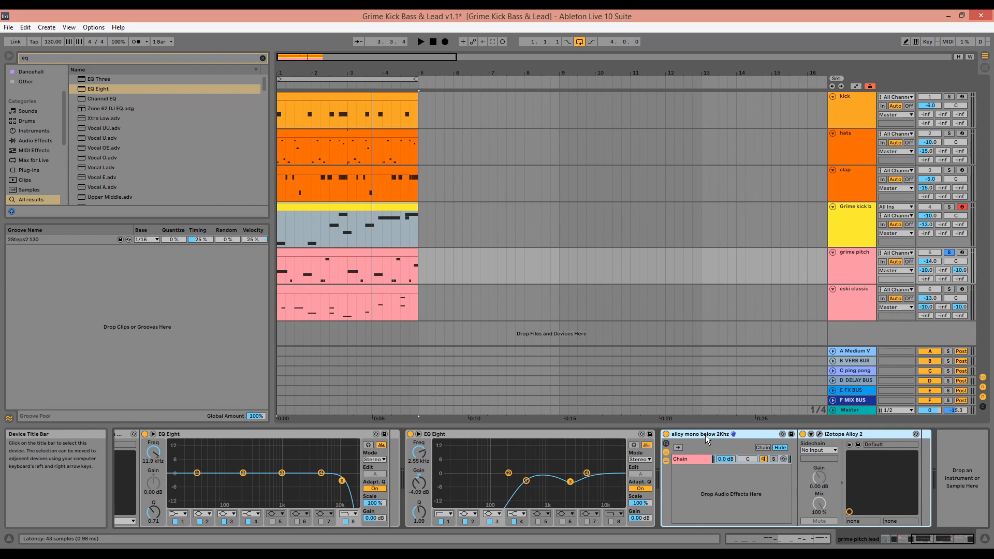
left_click(382, 224)
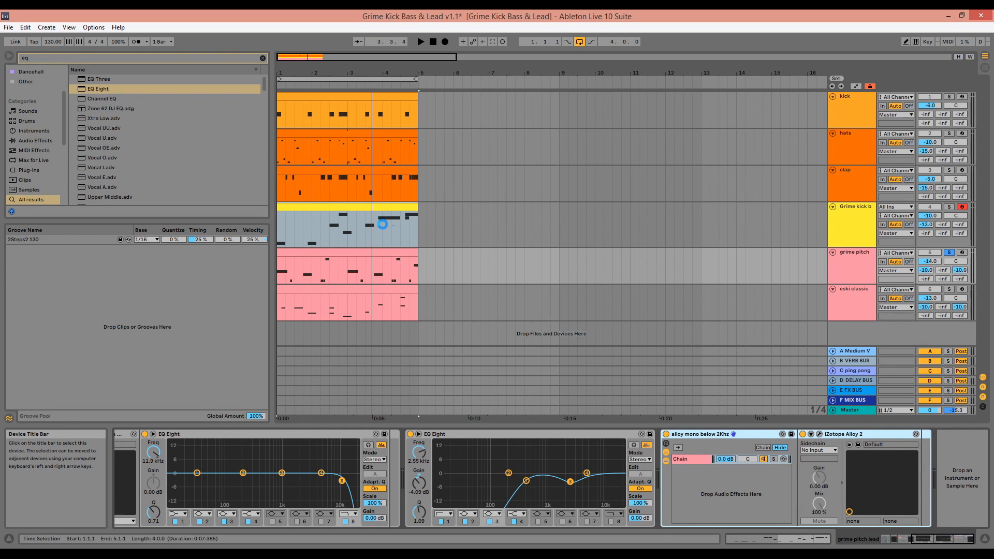
Play the Grime kick bass track soloed with the alloy rack, and unsolo it to play the full mix
left_click(949, 207)
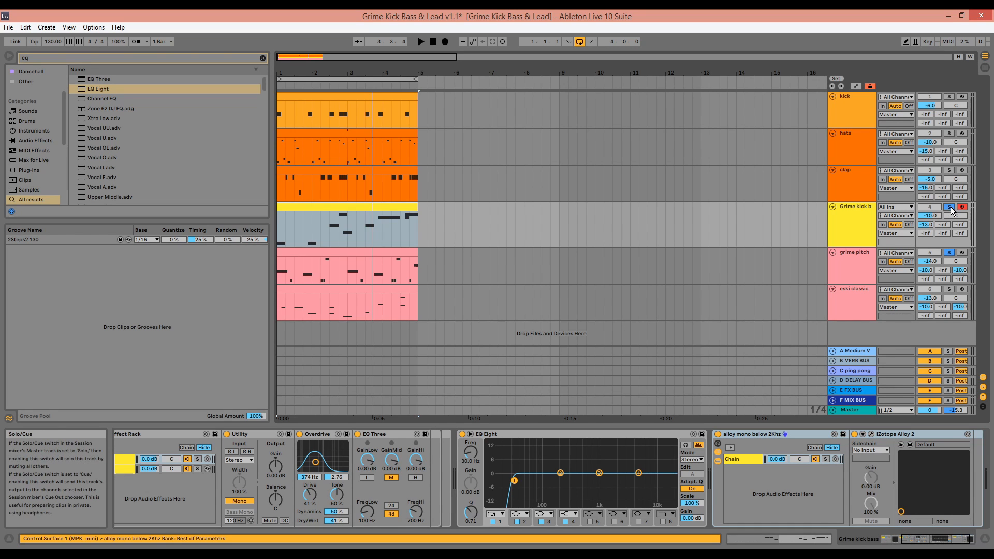
key("space")
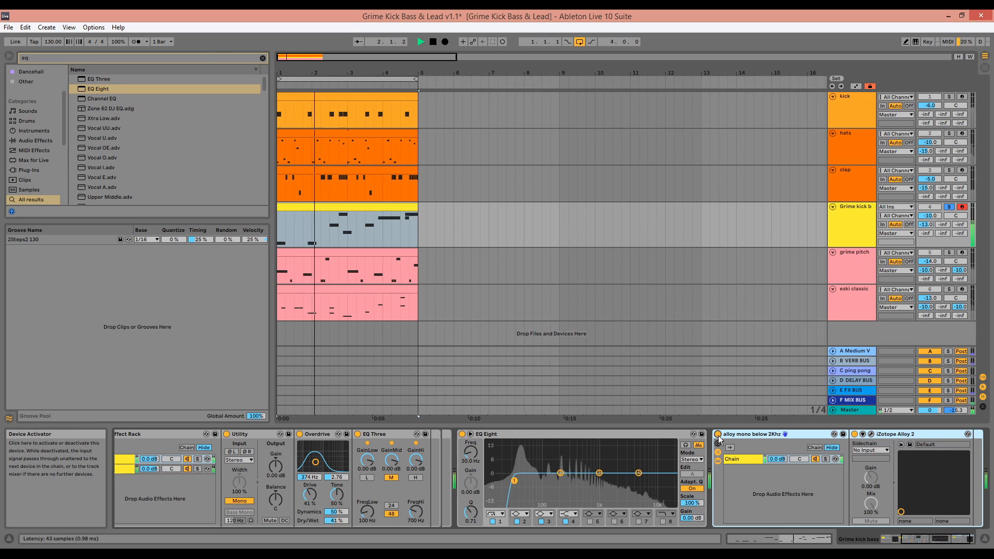
key("space")
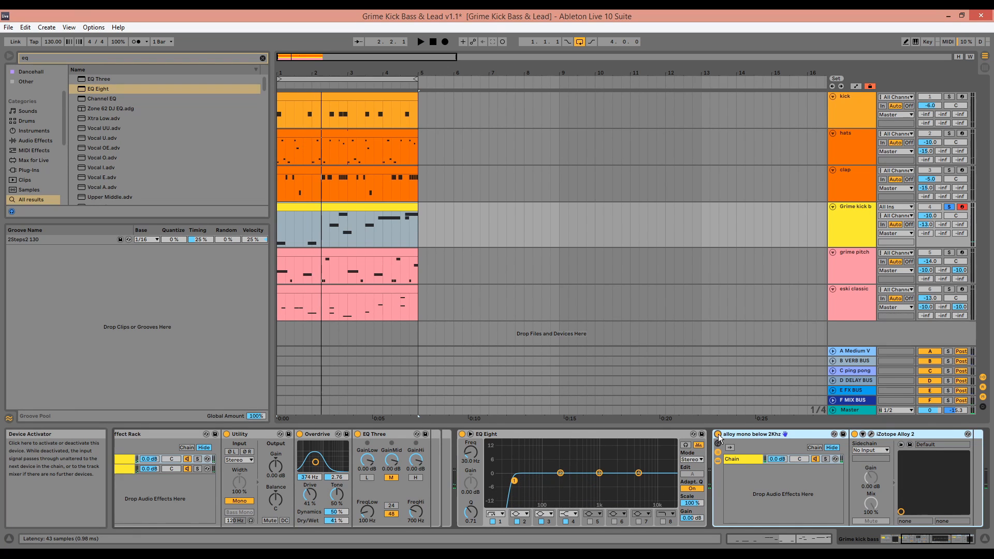
left_click(949, 207)
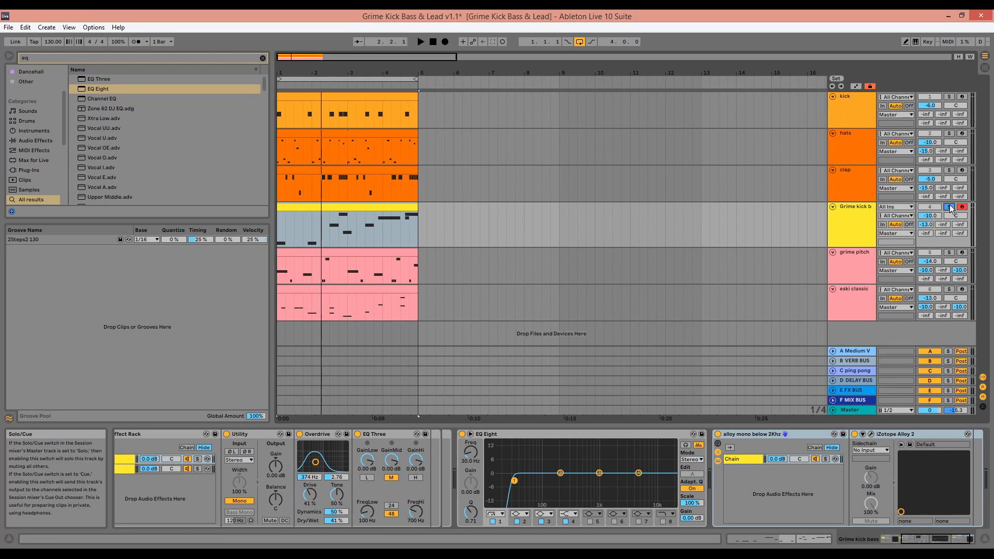
key("space")
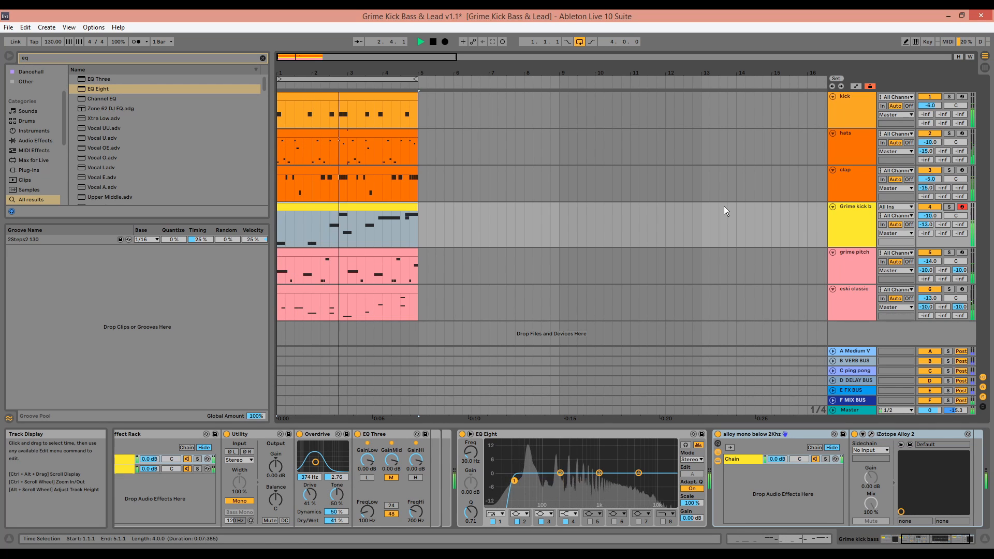
key("space")
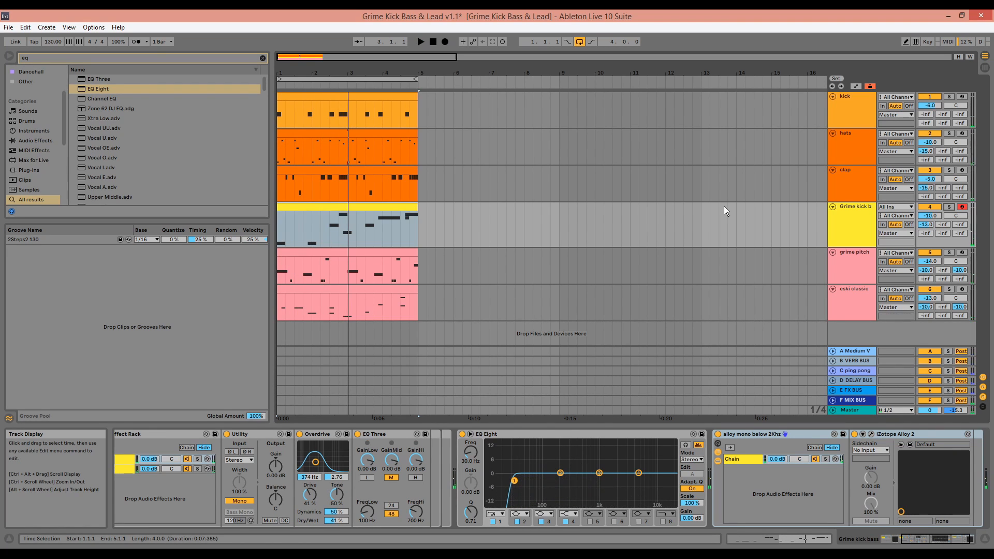